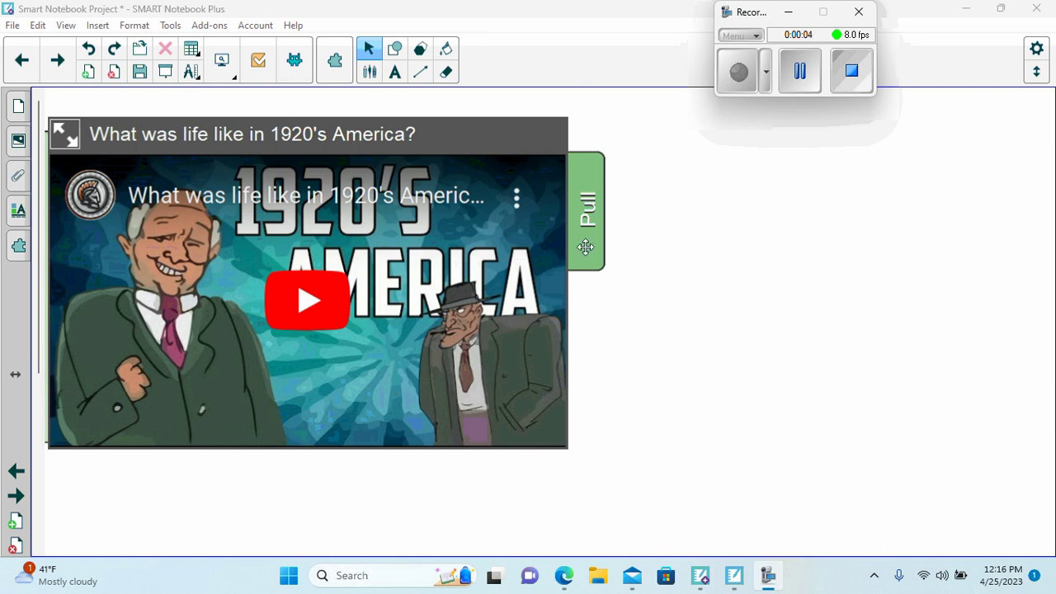
# Slide out the video instructions panel, then page past the Ford and Model T slides to Harlem music
pyautogui.moveTo(585, 247)
pyautogui.mouseDown()
pyautogui.moveTo(1048, 252)
pyautogui.moveTo(594, 241)
pyautogui.mouseUp()
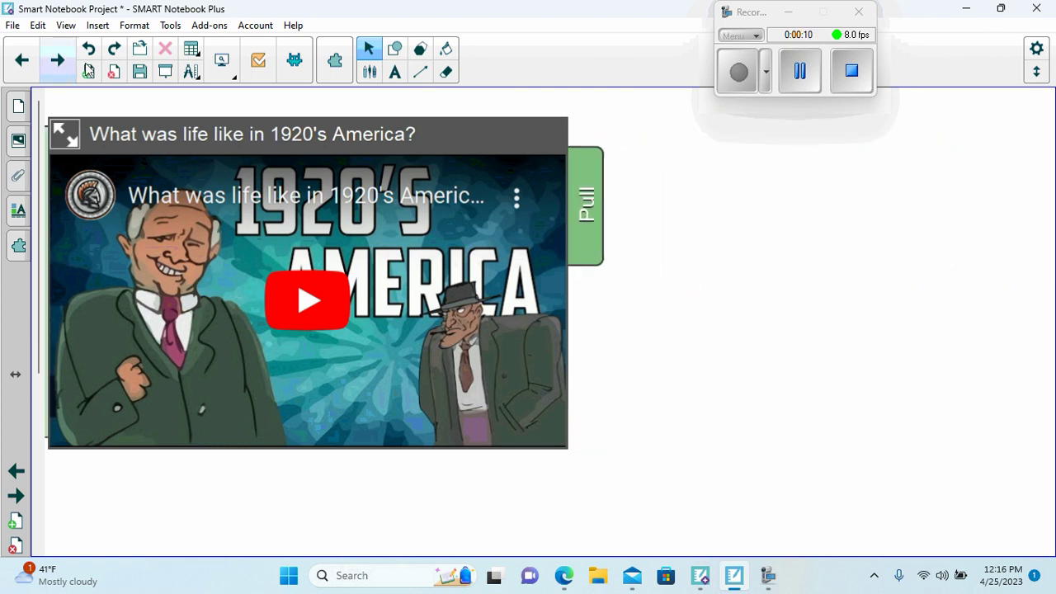
pyautogui.click(53, 70)
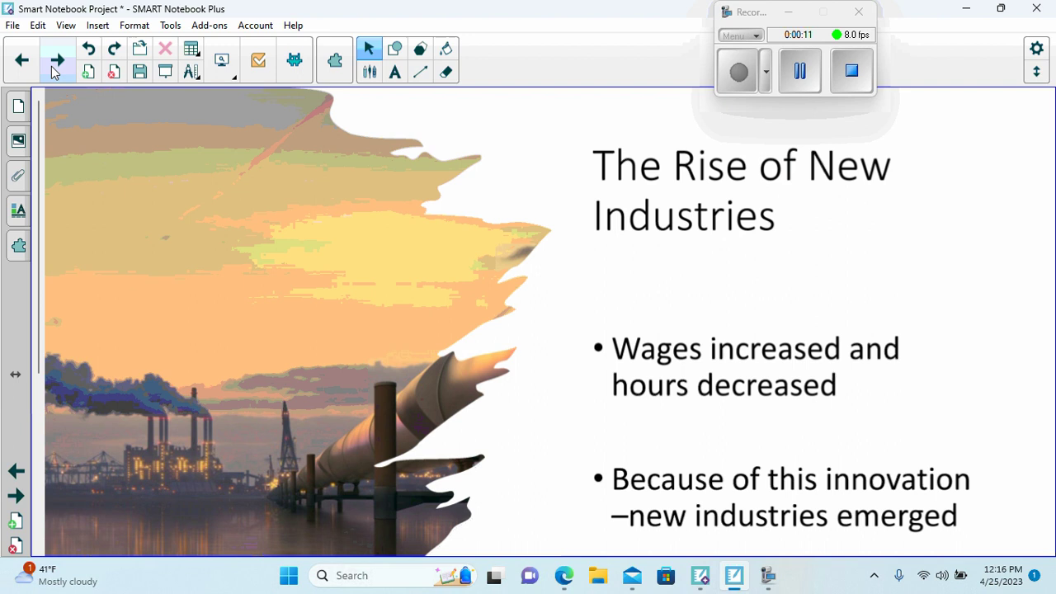
pyautogui.click(57, 64)
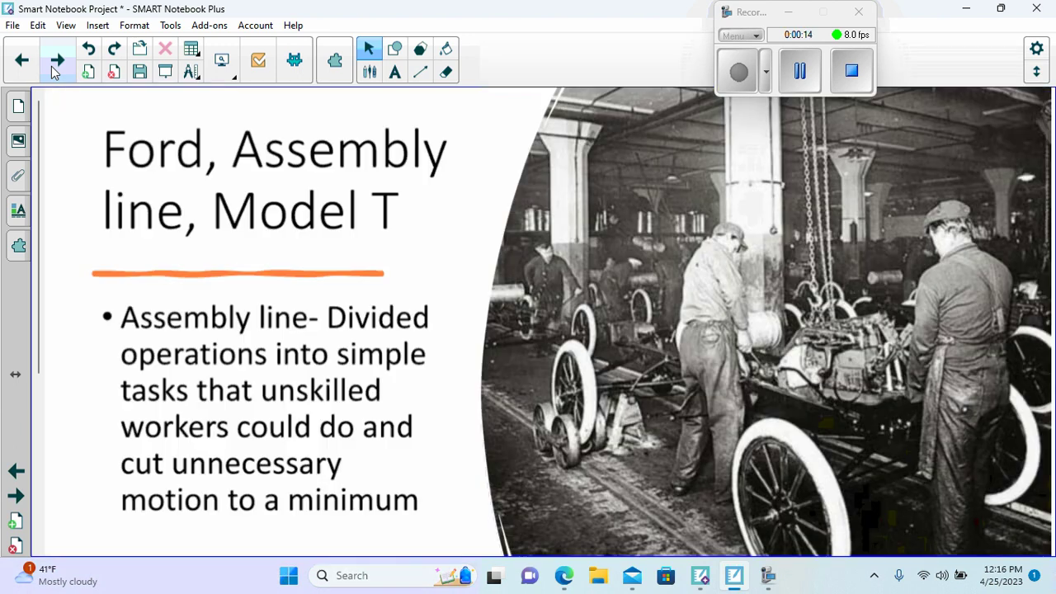
pyautogui.click(54, 71)
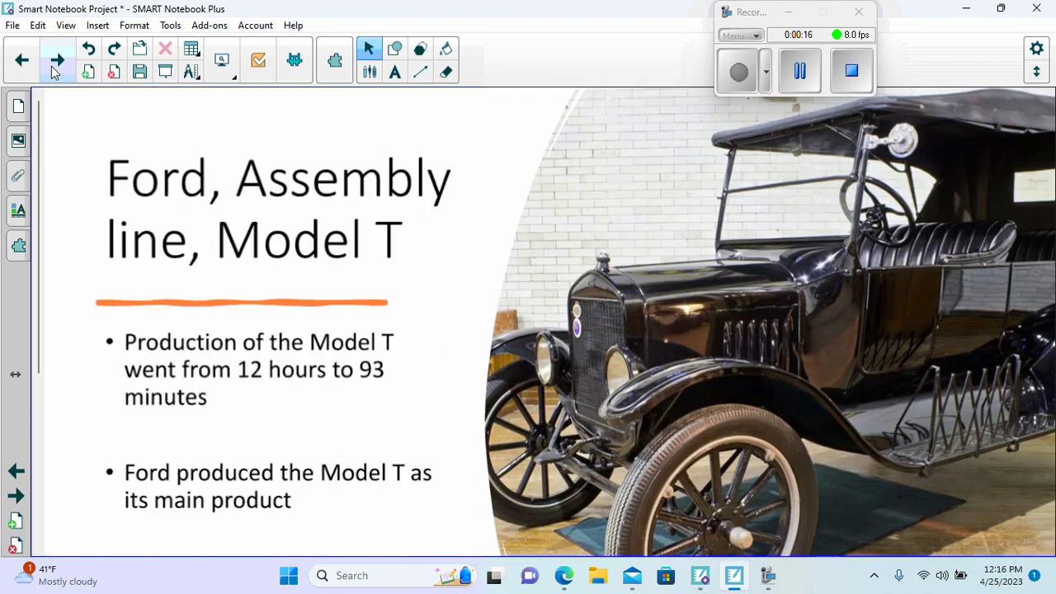
pyautogui.click(55, 71)
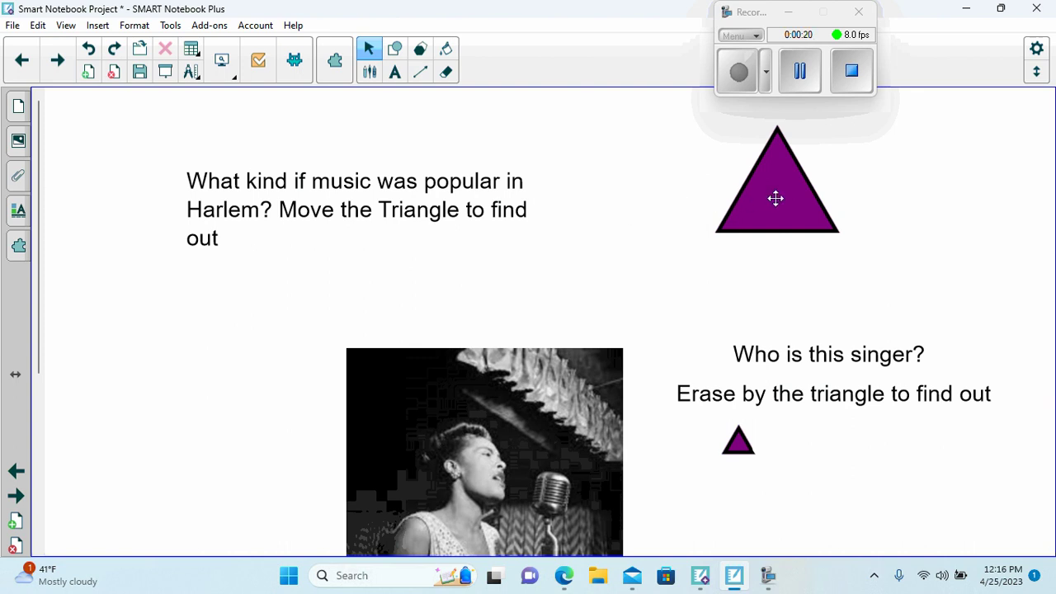
# Move the large triangle aside to reveal Jazz, then erase beside the small triangle to uncover the singer
pyautogui.moveTo(772, 198)
pyautogui.mouseDown()
pyautogui.moveTo(599, 198)
pyautogui.moveTo(850, 191)
pyautogui.moveTo(806, 257)
pyautogui.moveTo(809, 198)
pyautogui.moveTo(754, 198)
pyautogui.moveTo(912, 184)
pyautogui.moveTo(759, 196)
pyautogui.mouseUp()
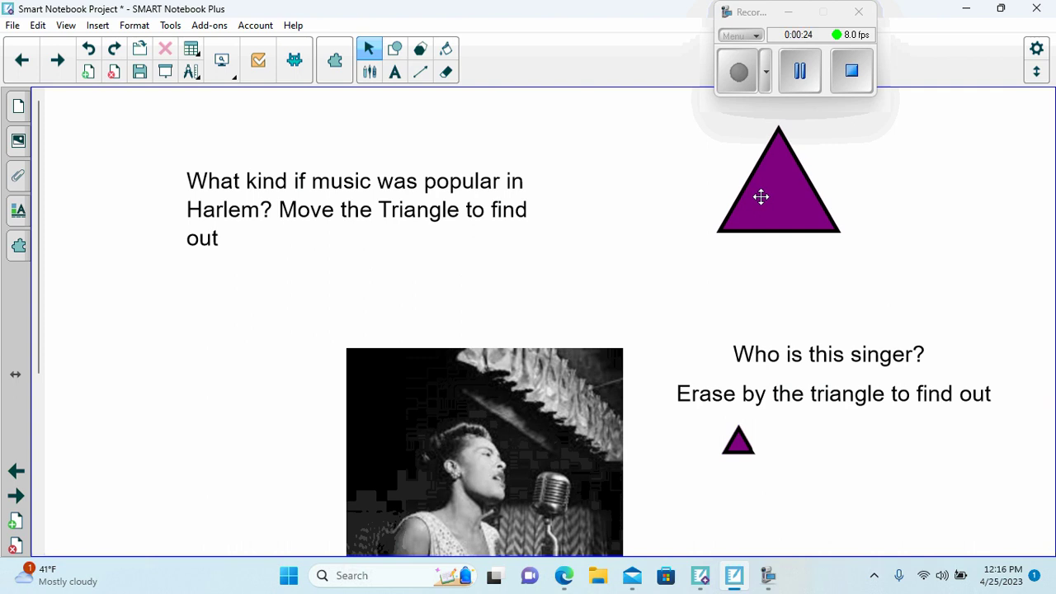
pyautogui.click(446, 72)
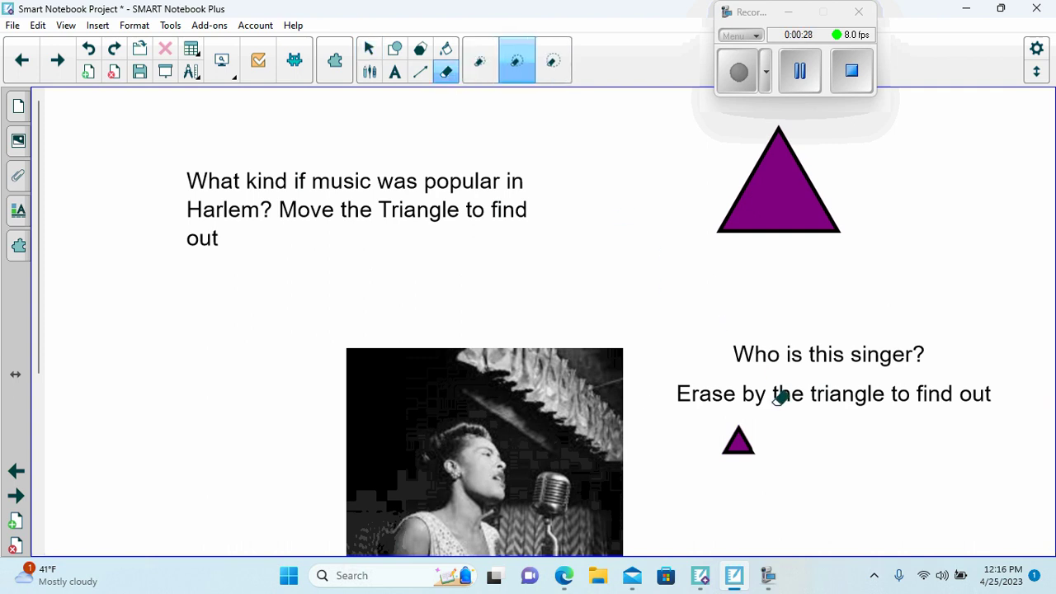
pyautogui.moveTo(772, 435); pyautogui.dragTo(982, 438)
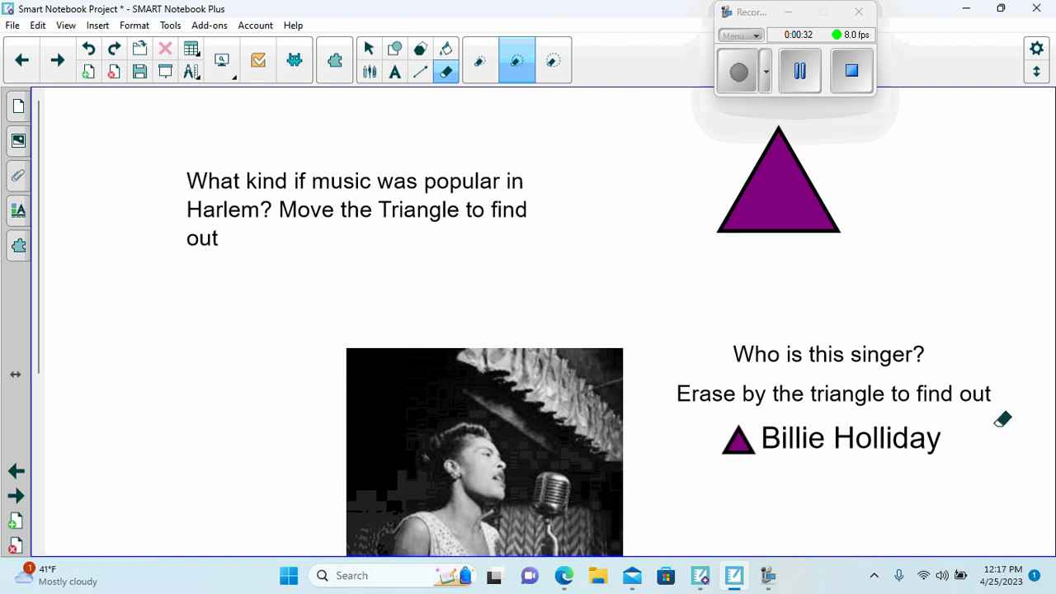
# Return to Select and page past Consumer Society and Consumer Products to the Working Conditions and Innovations page
pyautogui.click(57, 61)
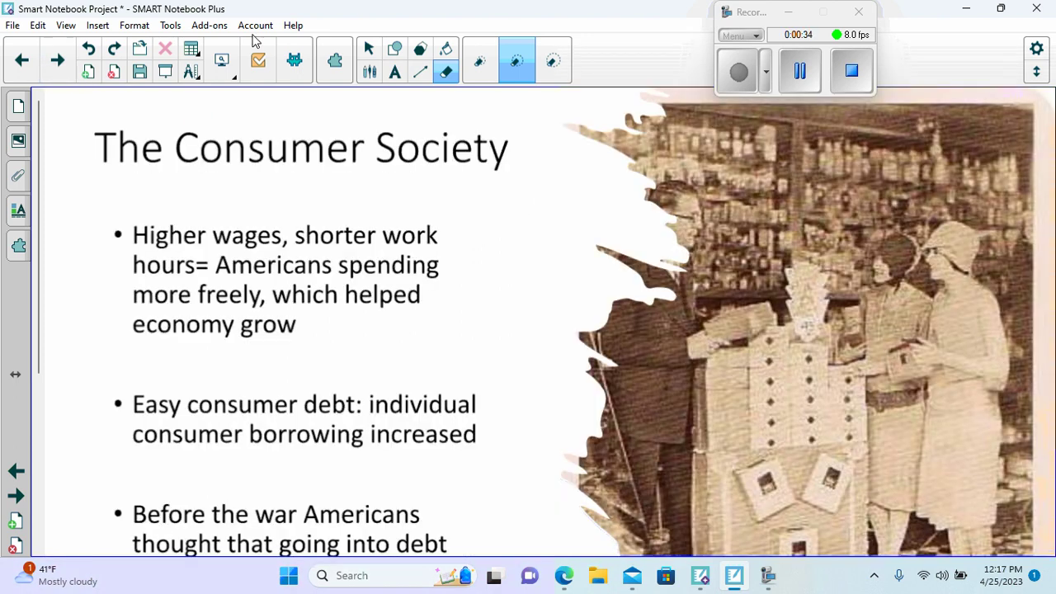
pyautogui.click(371, 50)
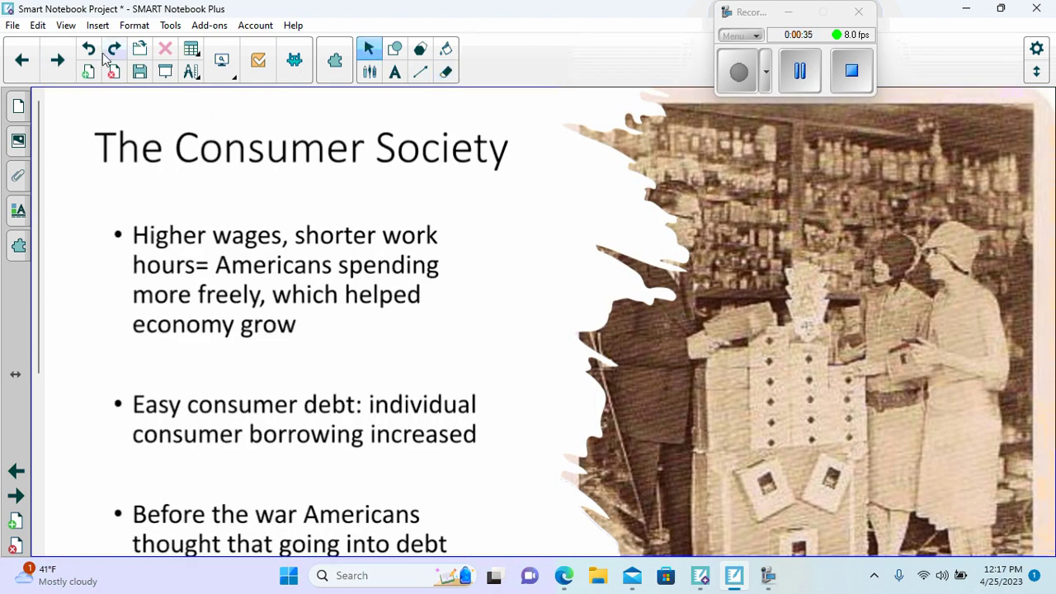
pyautogui.click(57, 61)
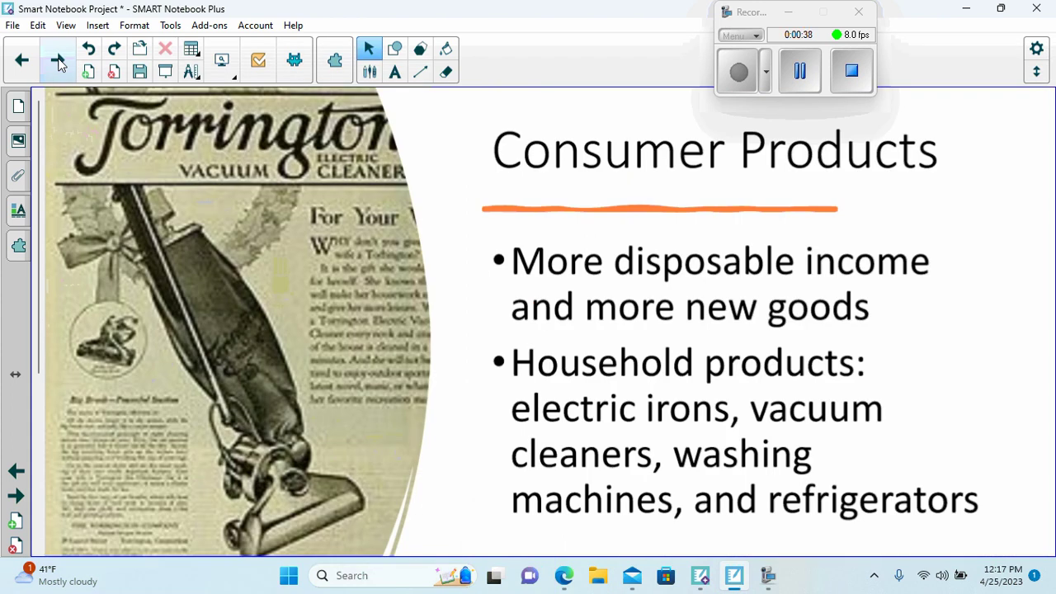
pyautogui.click(57, 61)
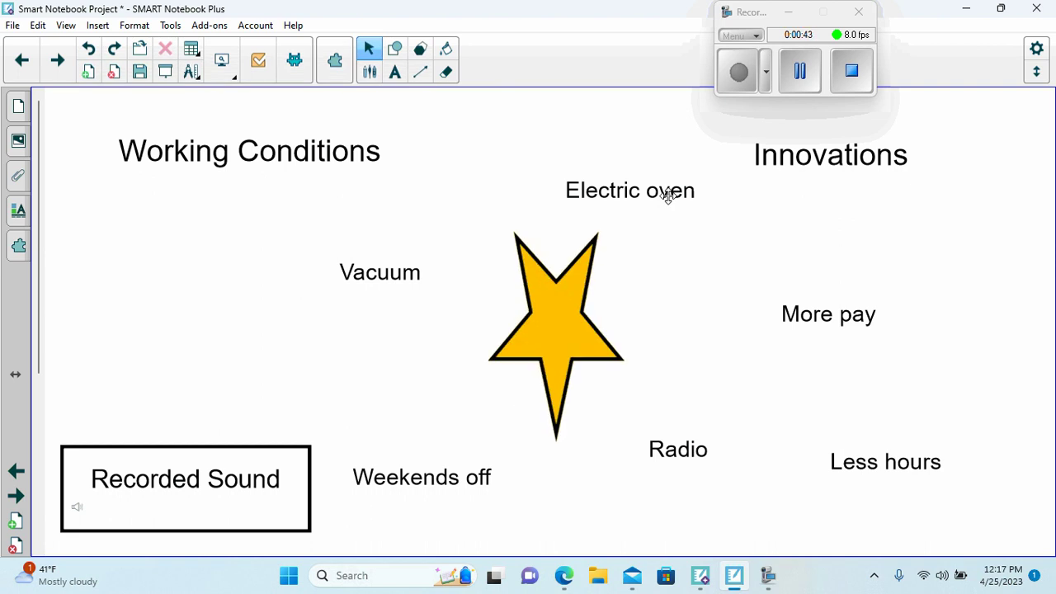
# Stack the Electric oven, Vacuum and Radio labels together, with More pay moved above Less hours
pyautogui.moveTo(668, 195); pyautogui.dragTo(885, 231)
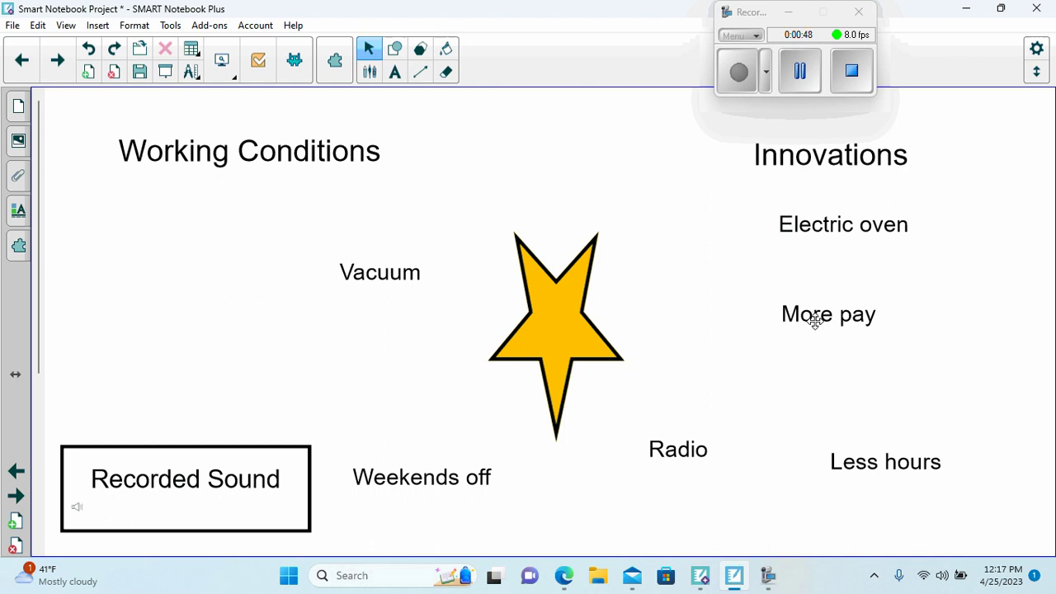
pyautogui.moveTo(815, 321); pyautogui.dragTo(868, 420)
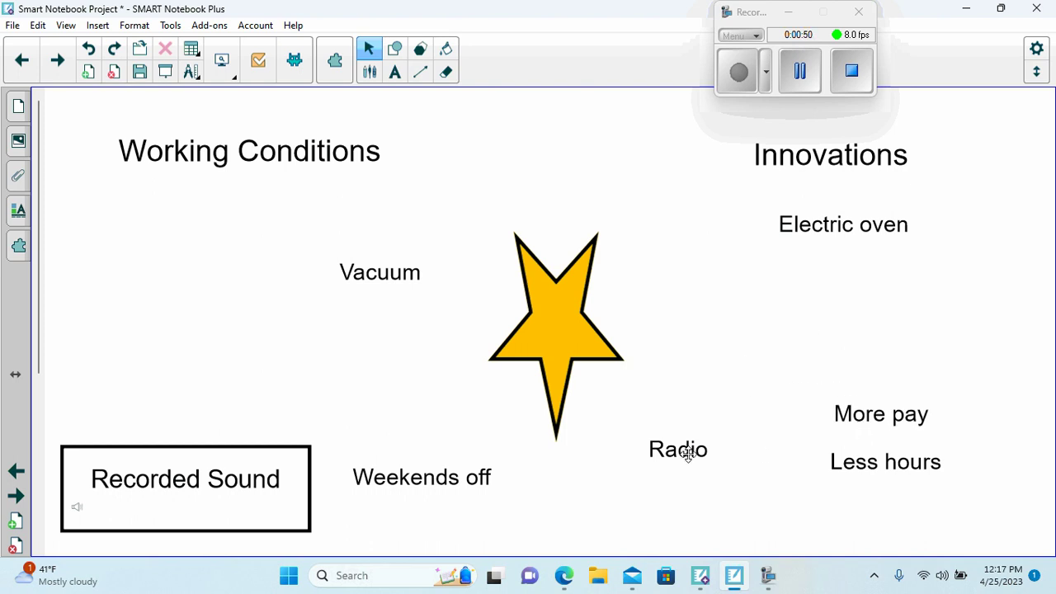
pyautogui.moveTo(688, 454); pyautogui.dragTo(859, 274)
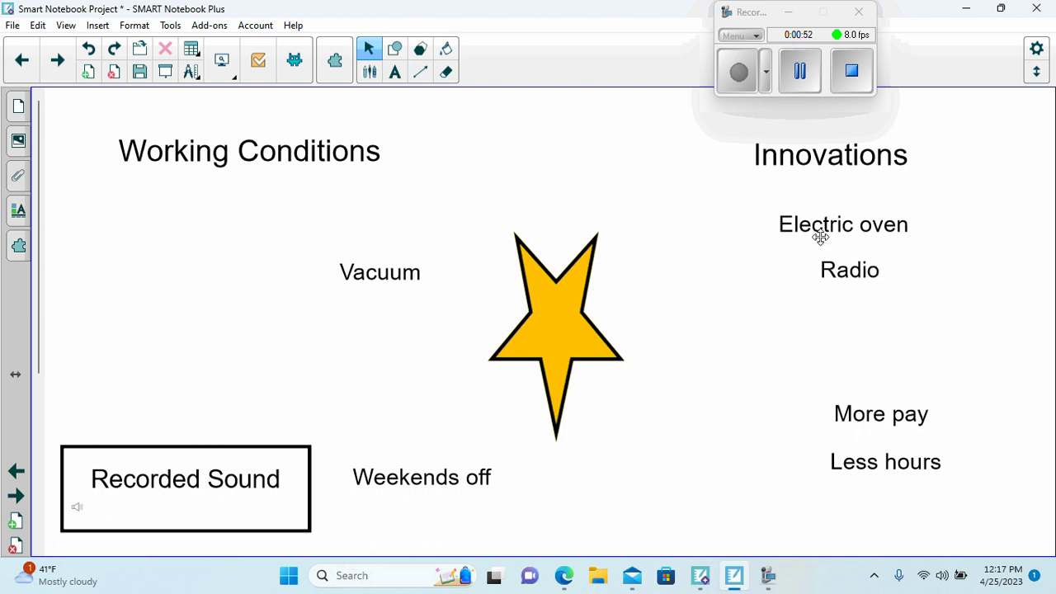
pyautogui.moveTo(820, 238); pyautogui.dragTo(353, 251)
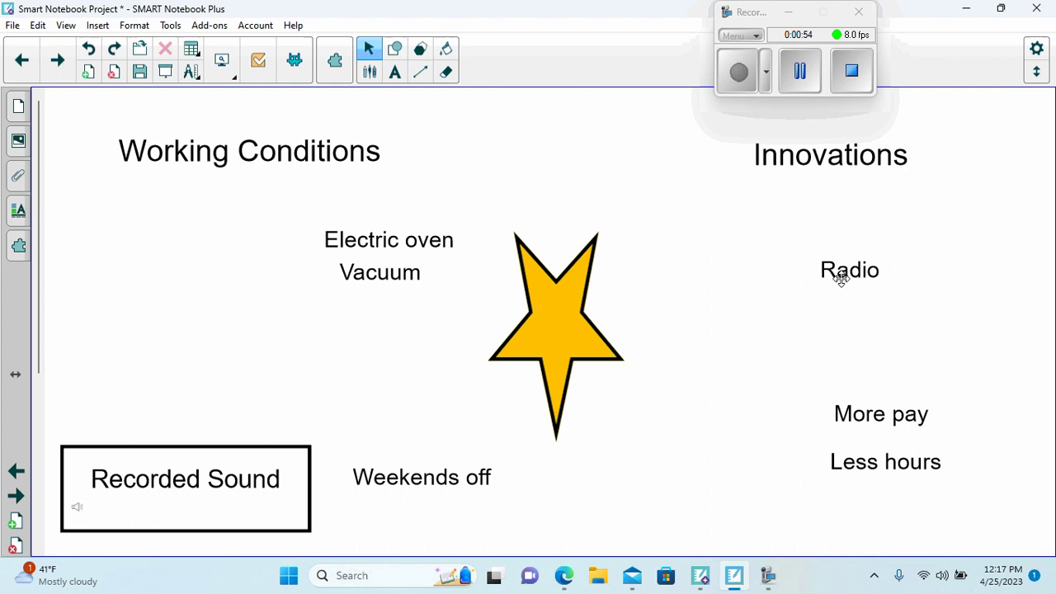
pyautogui.moveTo(841, 279); pyautogui.dragTo(358, 313)
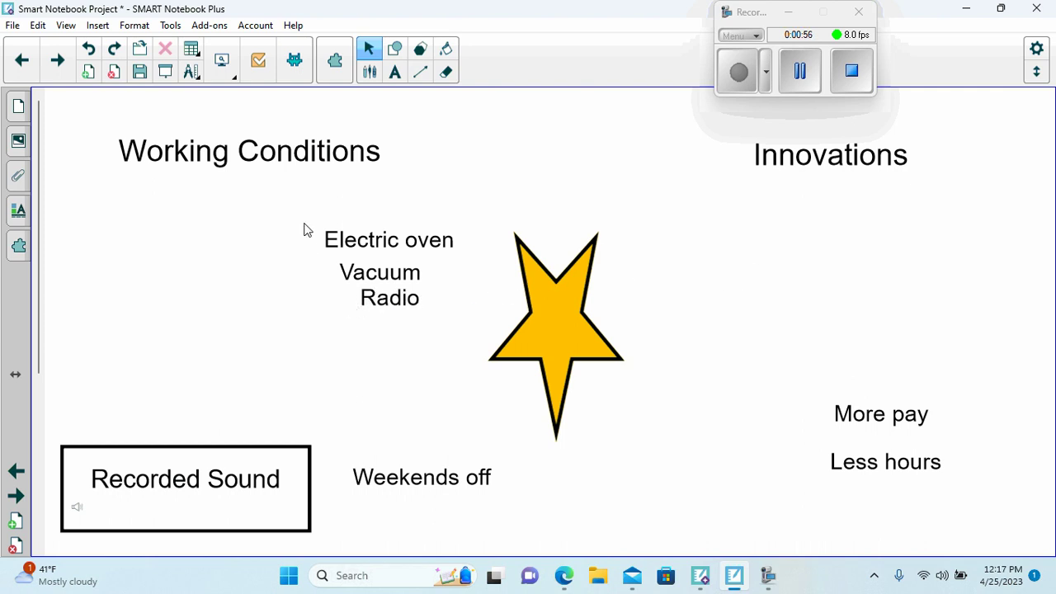
# Group Electric oven, Vacuum and Radio into one object and place it under Innovations
pyautogui.moveTo(301, 208); pyautogui.dragTo(472, 345)
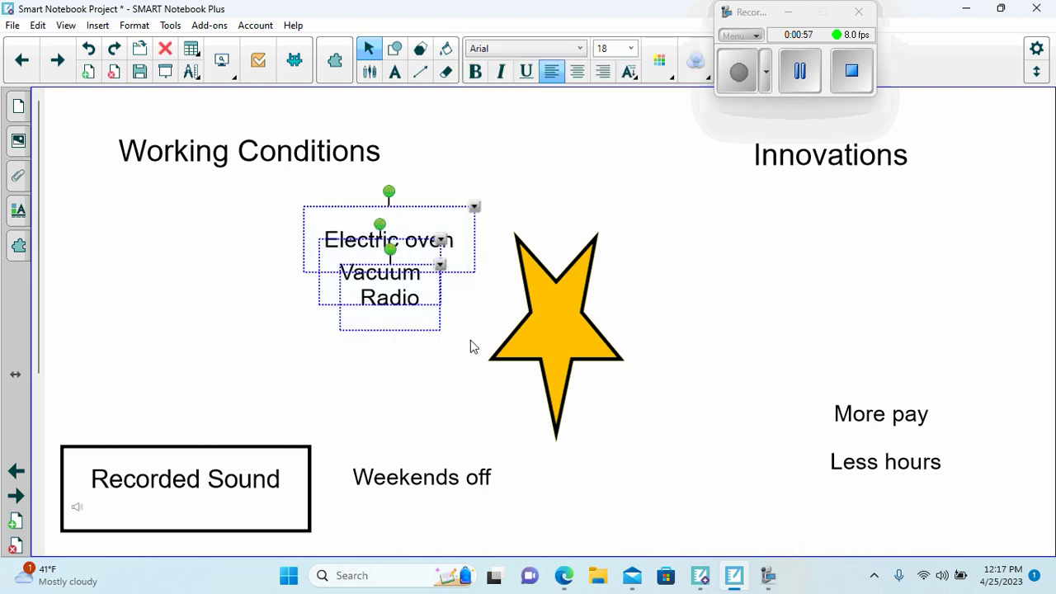
pyautogui.click(475, 208)
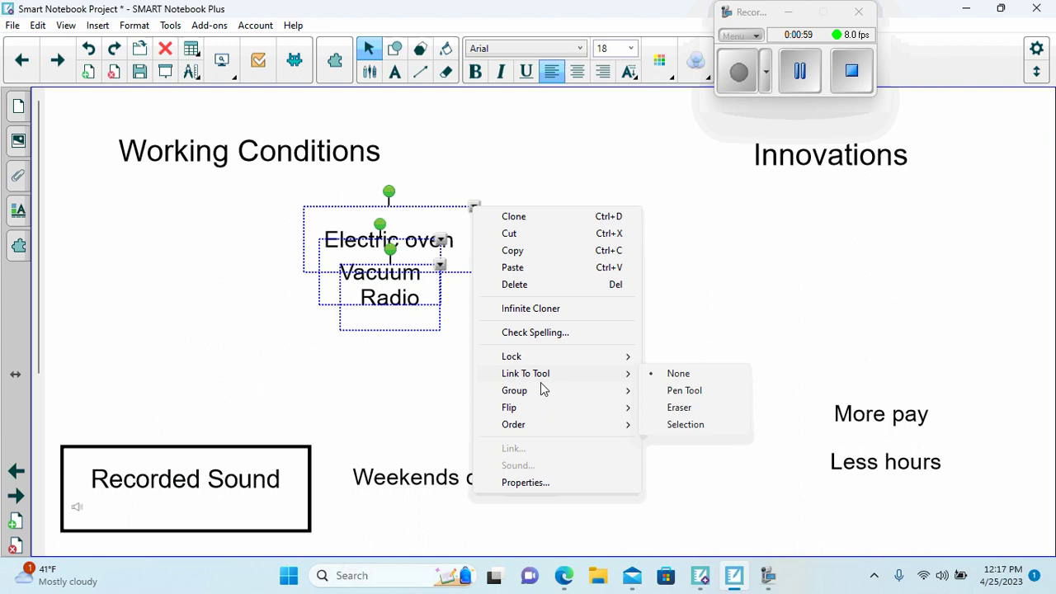
pyautogui.moveTo(545, 396)
pyautogui.click(669, 391)
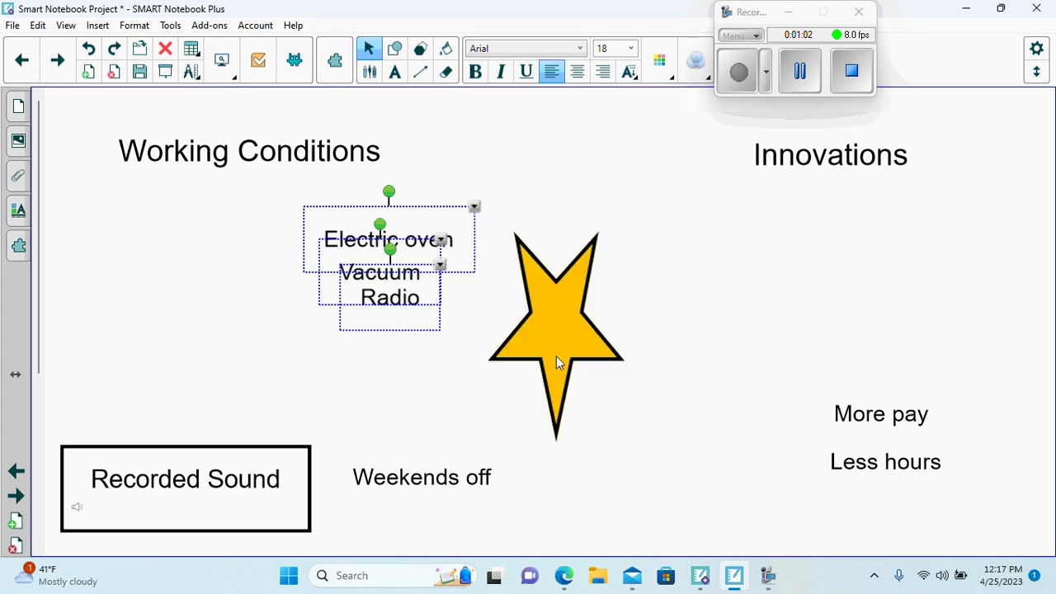
pyautogui.moveTo(380, 299); pyautogui.dragTo(832, 295)
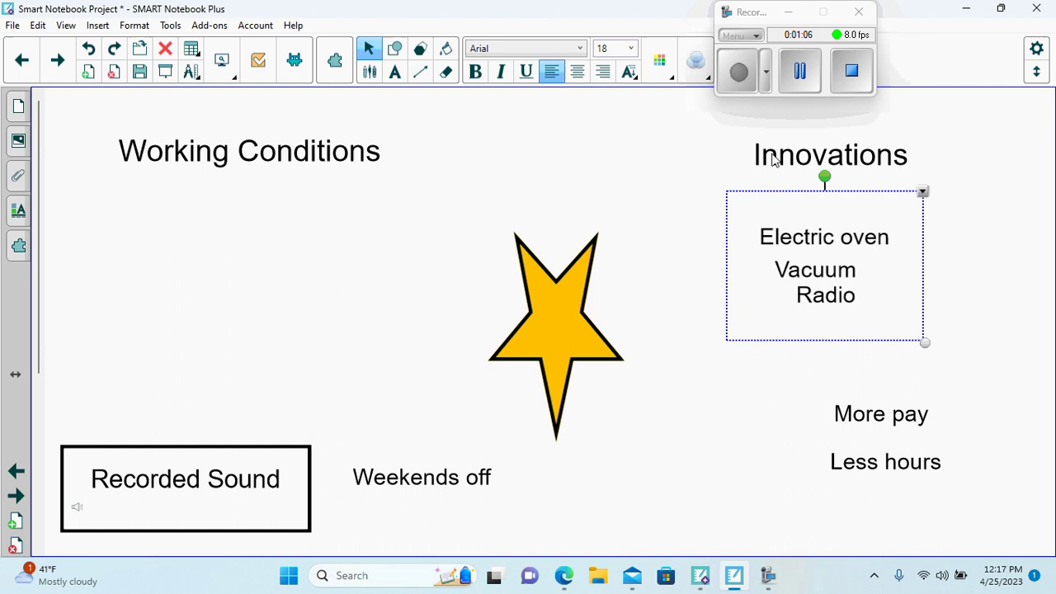
pyautogui.click(696, 160)
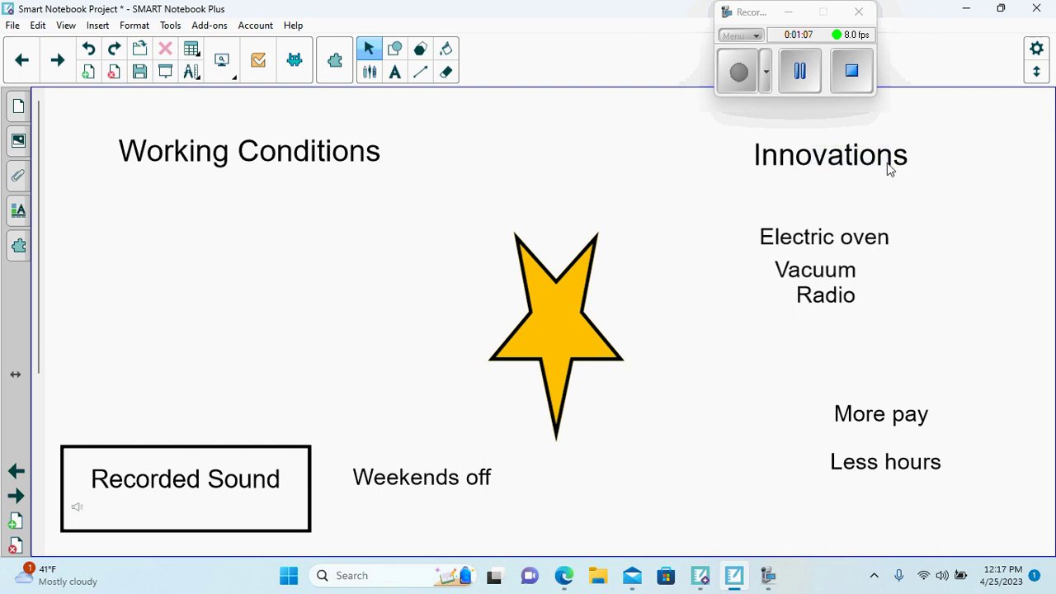
# On Household Innovations, move the stove under its heading, the radio beside it, and the scooter lower
pyautogui.click(58, 59)
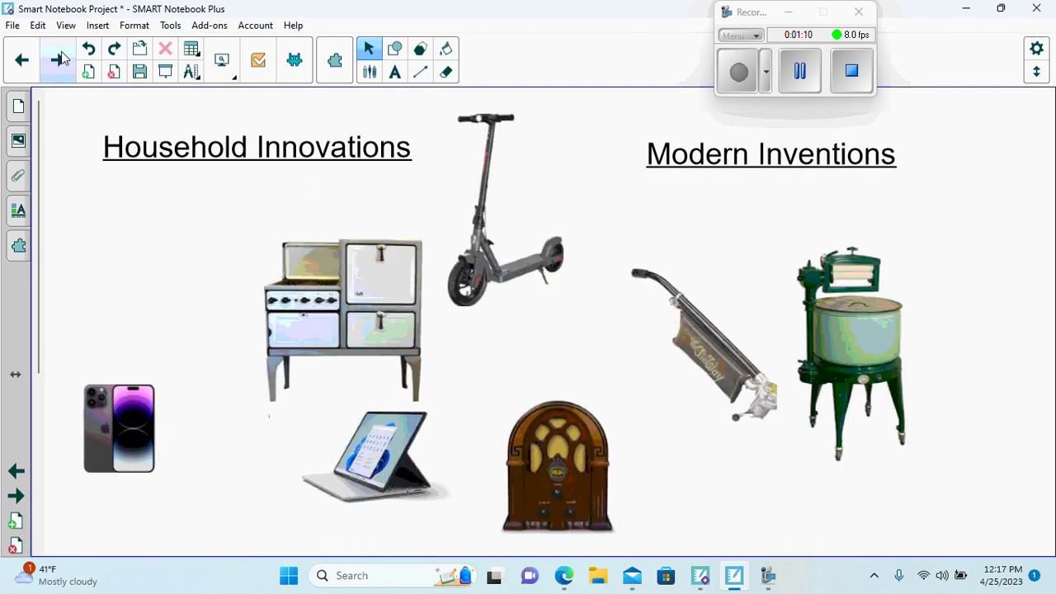
pyautogui.moveTo(413, 299); pyautogui.dragTo(208, 237)
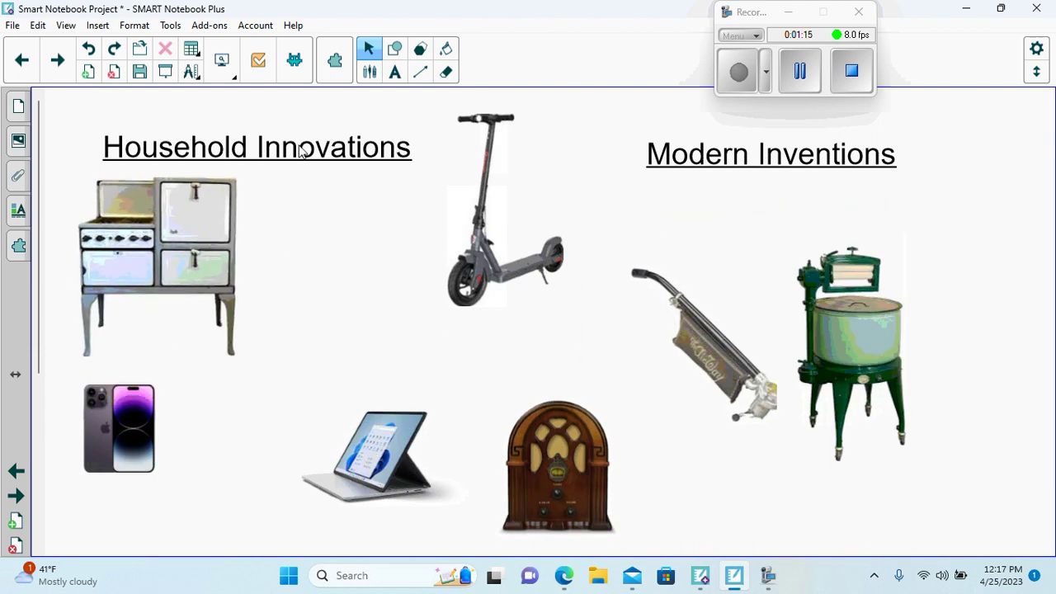
pyautogui.click(418, 402)
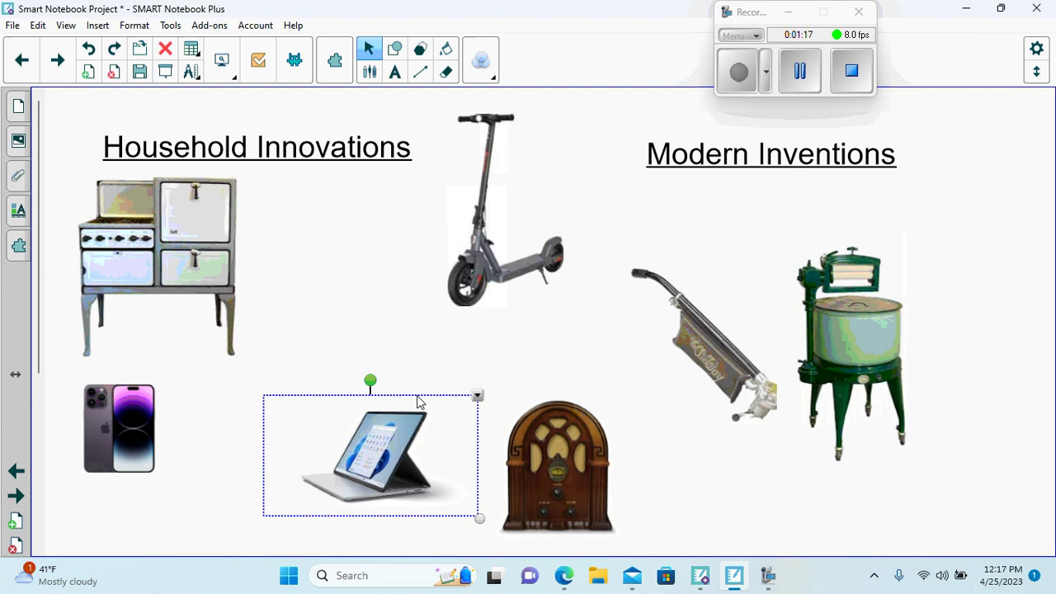
pyautogui.moveTo(549, 476); pyautogui.dragTo(342, 274)
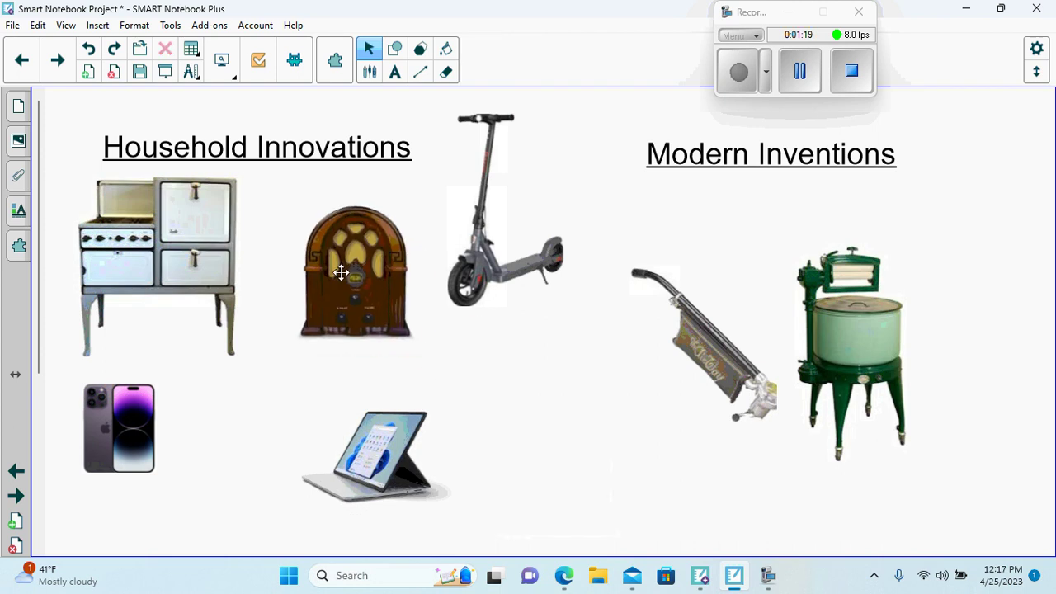
pyautogui.moveTo(463, 284); pyautogui.dragTo(553, 482)
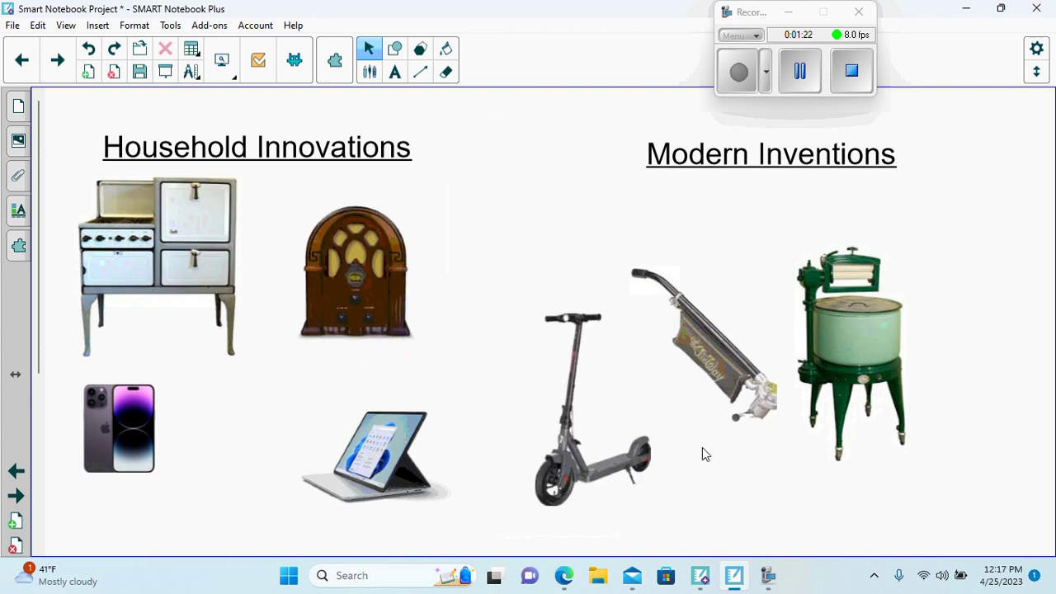
# Sort the vacuum into the household group and the phone among modern inventions, then advance
pyautogui.moveTo(736, 370); pyautogui.dragTo(235, 472)
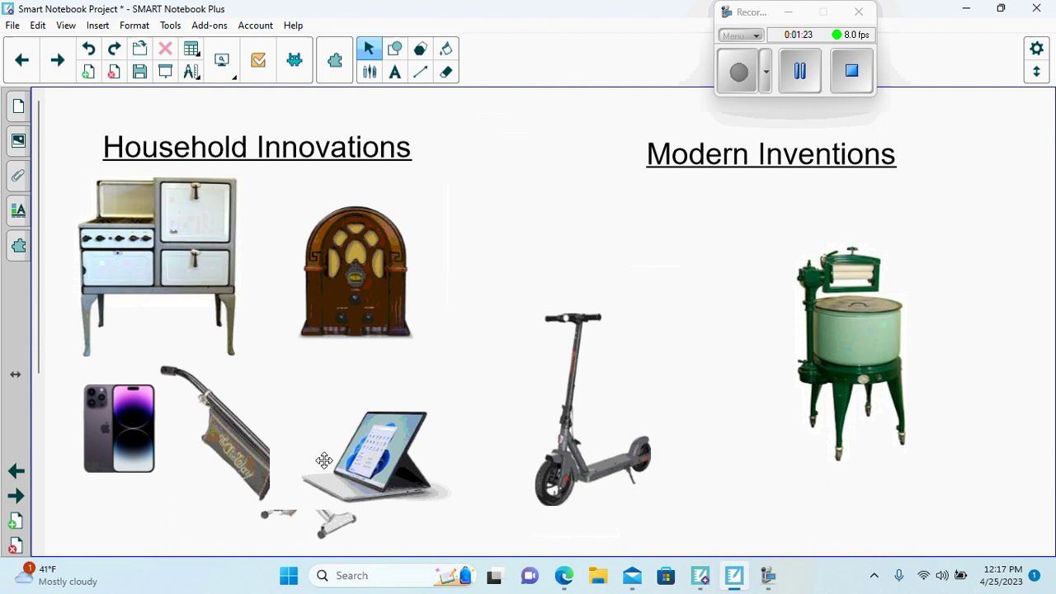
pyautogui.moveTo(366, 432); pyautogui.dragTo(644, 221)
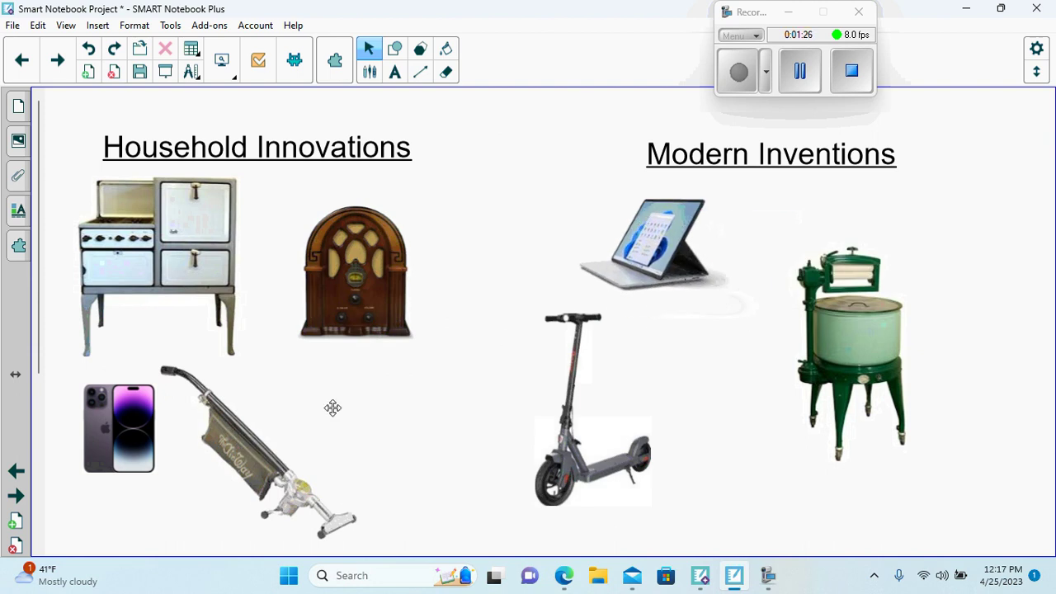
pyautogui.moveTo(146, 441); pyautogui.dragTo(756, 398)
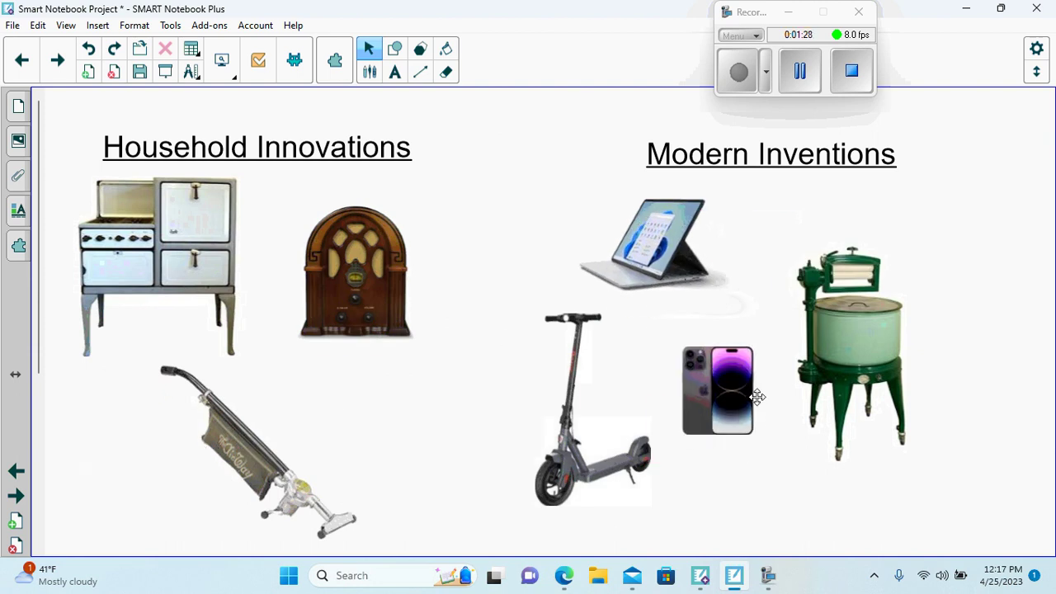
pyautogui.click(57, 60)
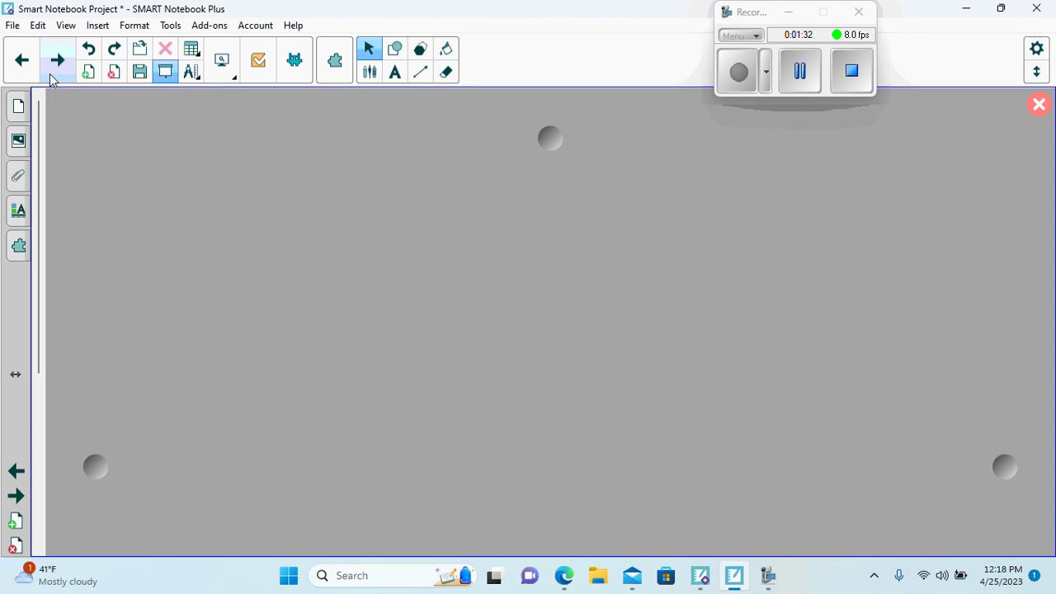
# Lower the screen shade in two pulls to expose the Jazz, Lindberg and Henry Ford notes, then advance
pyautogui.moveTo(550, 138); pyautogui.dragTo(562, 375)
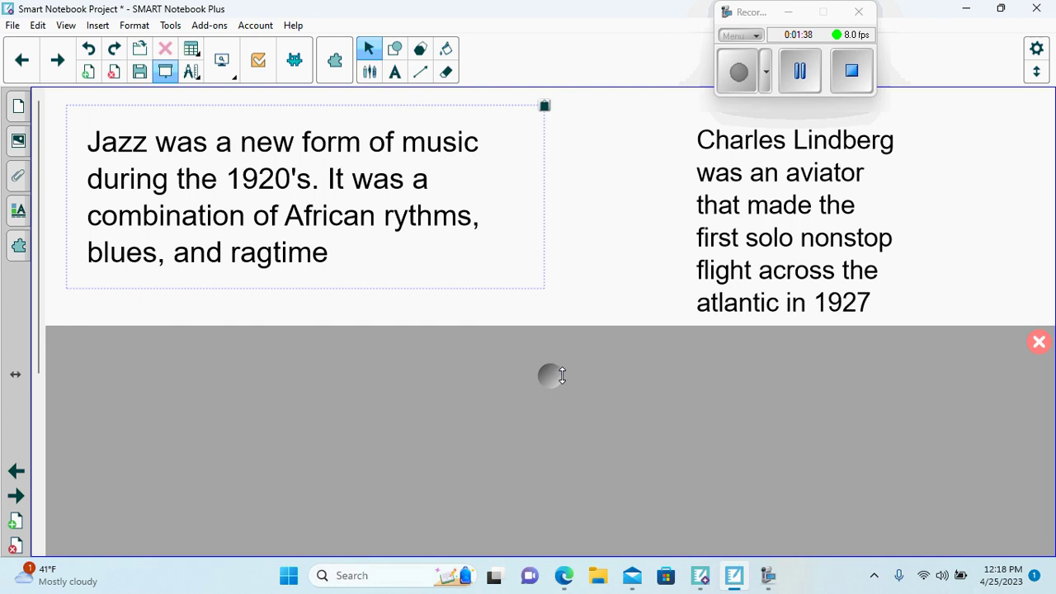
pyautogui.moveTo(561, 376); pyautogui.dragTo(561, 534)
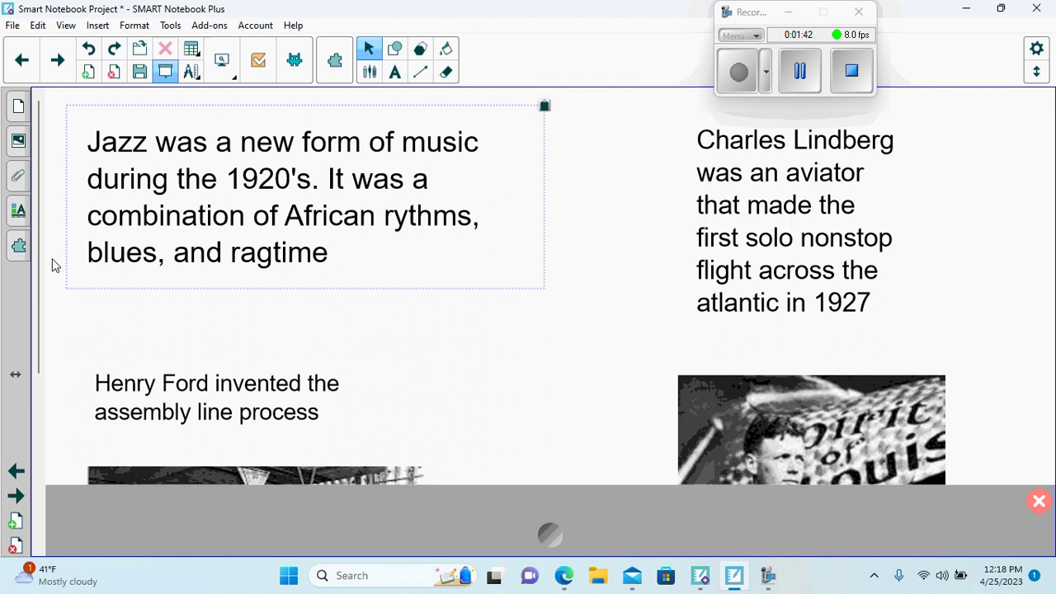
pyautogui.click(49, 73)
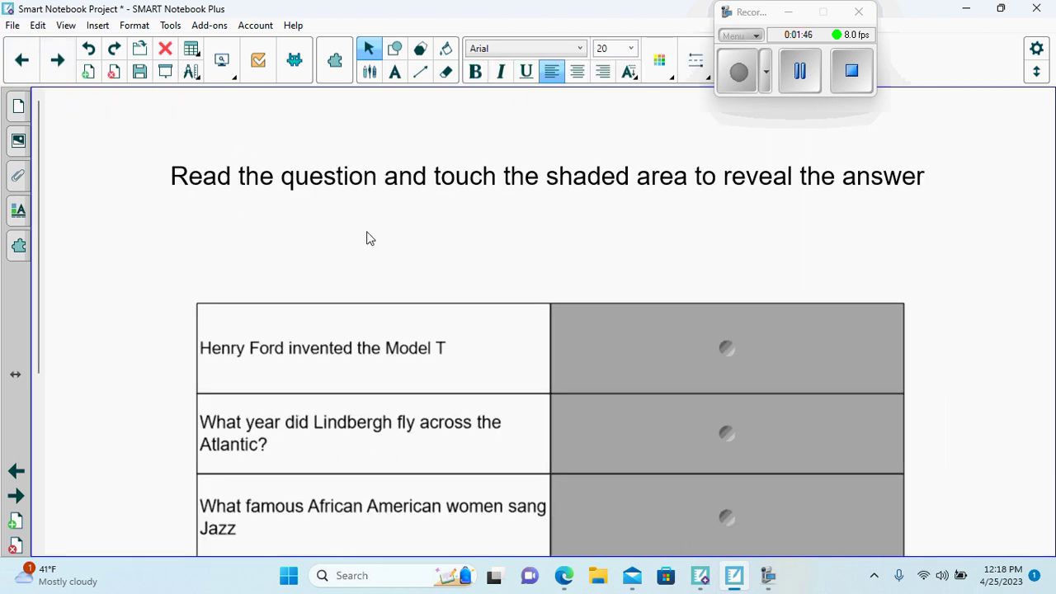
# Reveal the Henry Ford, Lindbergh crossing year and jazz singer answers, then move past The Radio Industry
pyautogui.click(606, 355)
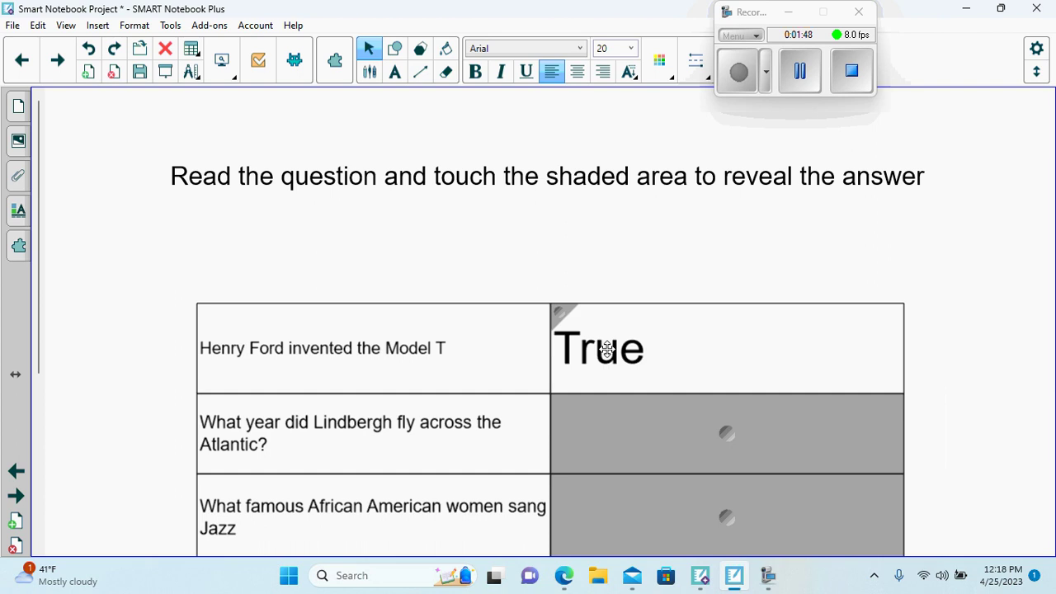
pyautogui.click(637, 430)
pyautogui.click(658, 512)
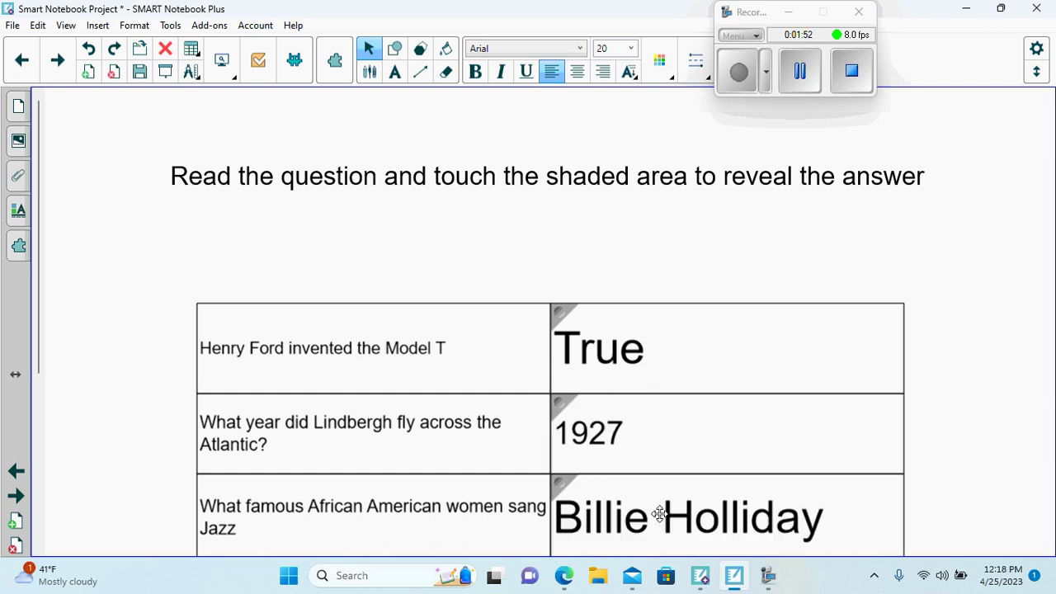
pyautogui.click(59, 61)
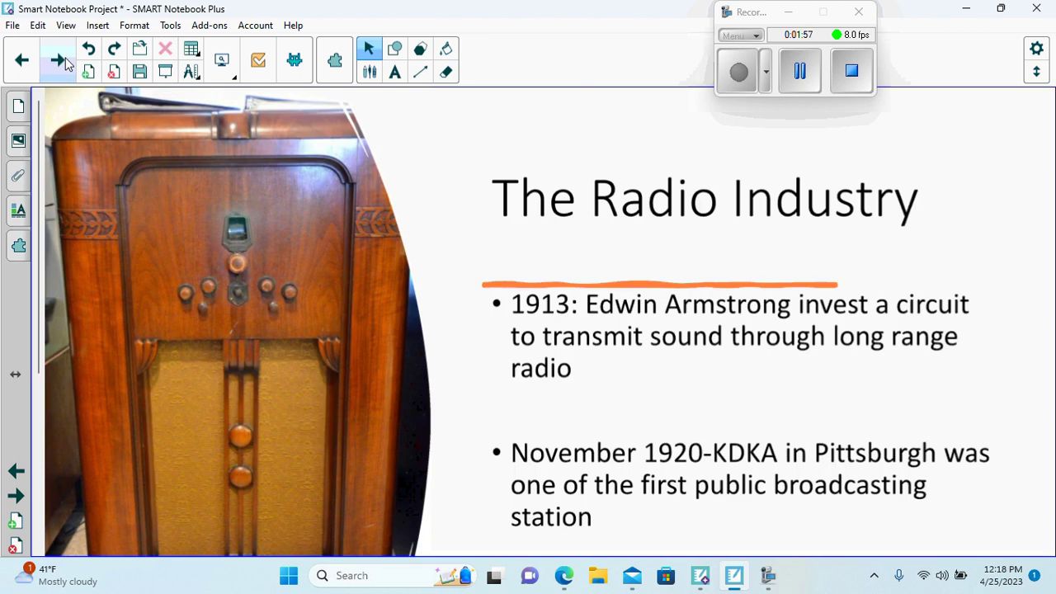
pyautogui.click(59, 60)
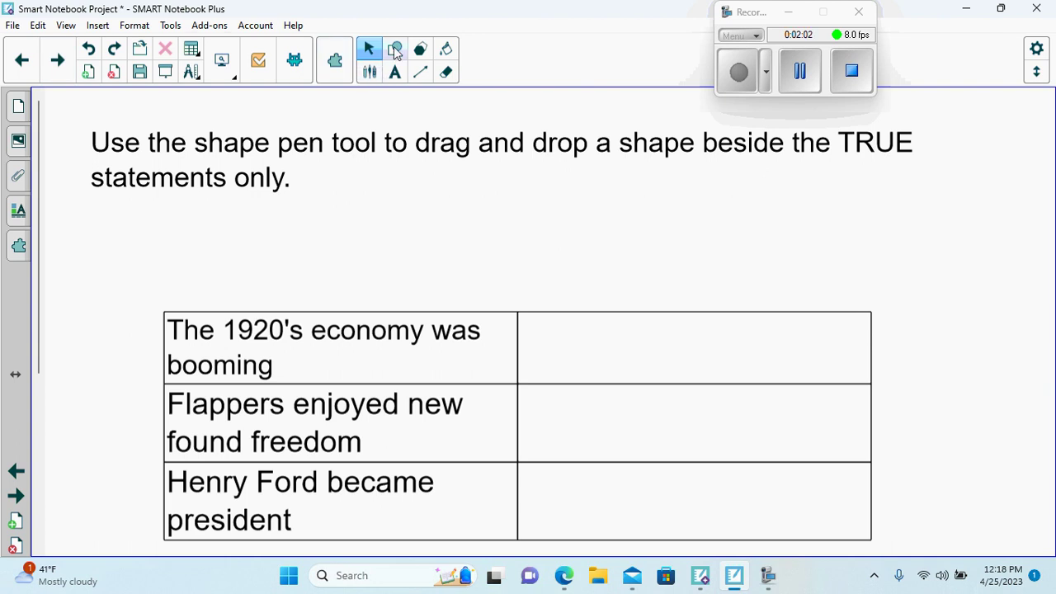
# Draw a pink heart and place it beside 'The 1920's economy was booming', then advance to Monster Quiz
pyautogui.click(369, 72)
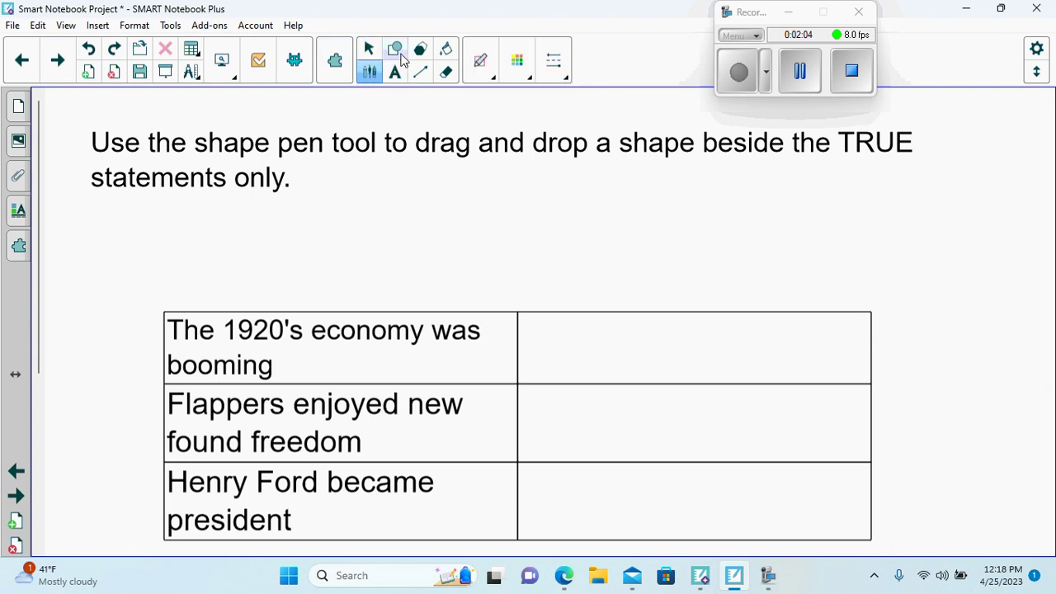
pyautogui.click(396, 50)
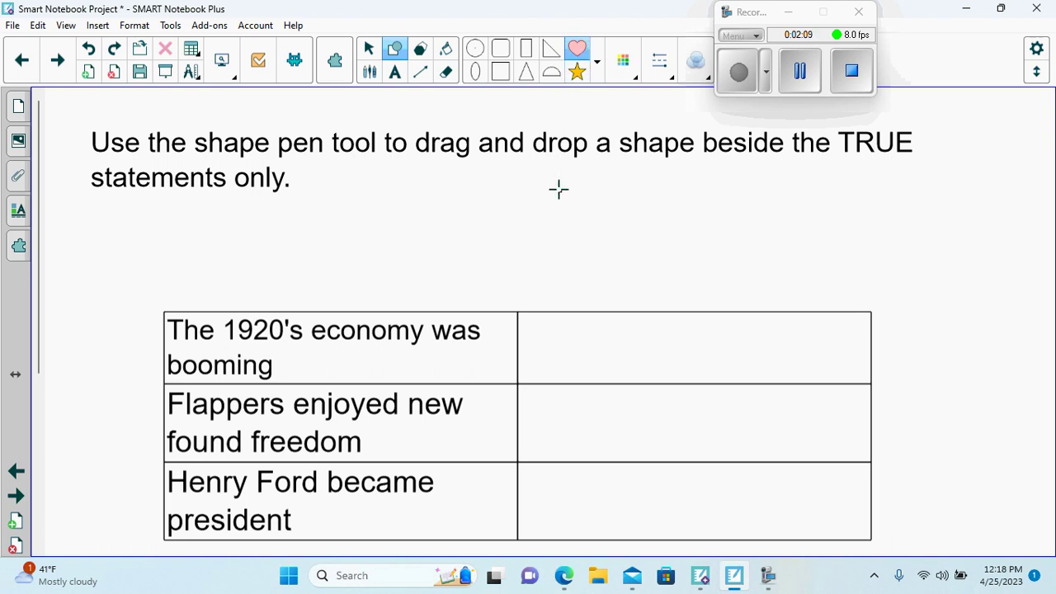
pyautogui.moveTo(559, 189); pyautogui.dragTo(606, 257)
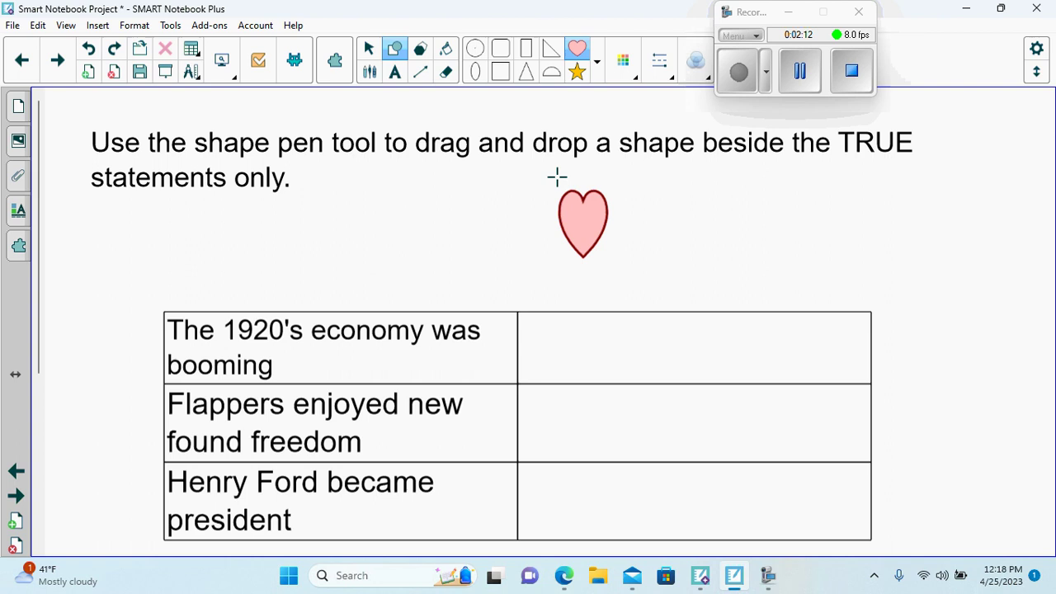
pyautogui.click(582, 221)
pyautogui.moveTo(583, 221); pyautogui.dragTo(659, 333)
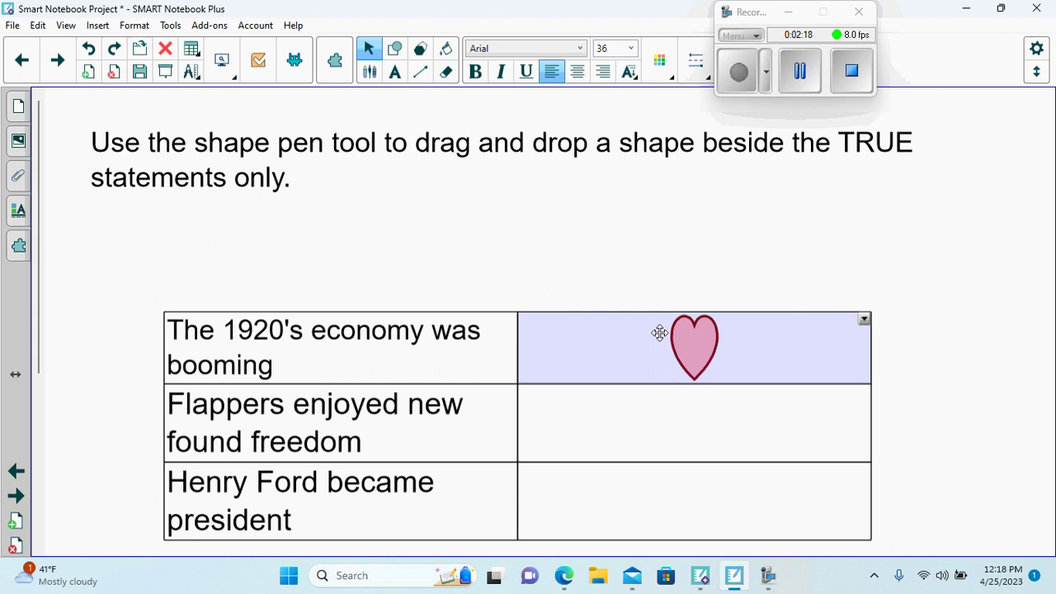
pyautogui.click(58, 61)
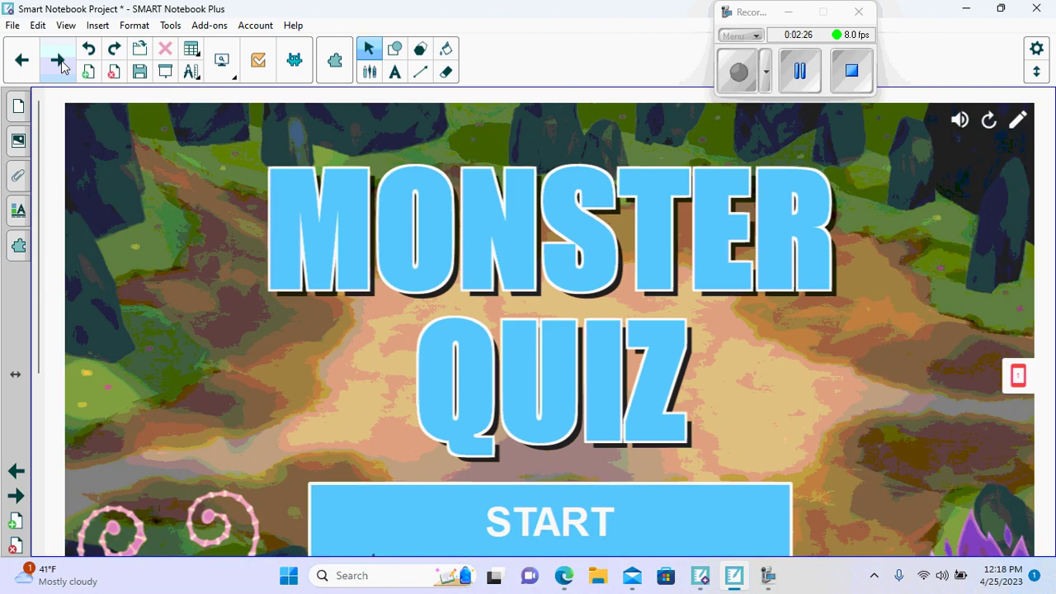
# Page forward three times, past both Consumer Society slides, to the Recorded Sound page
pyautogui.click(60, 63)
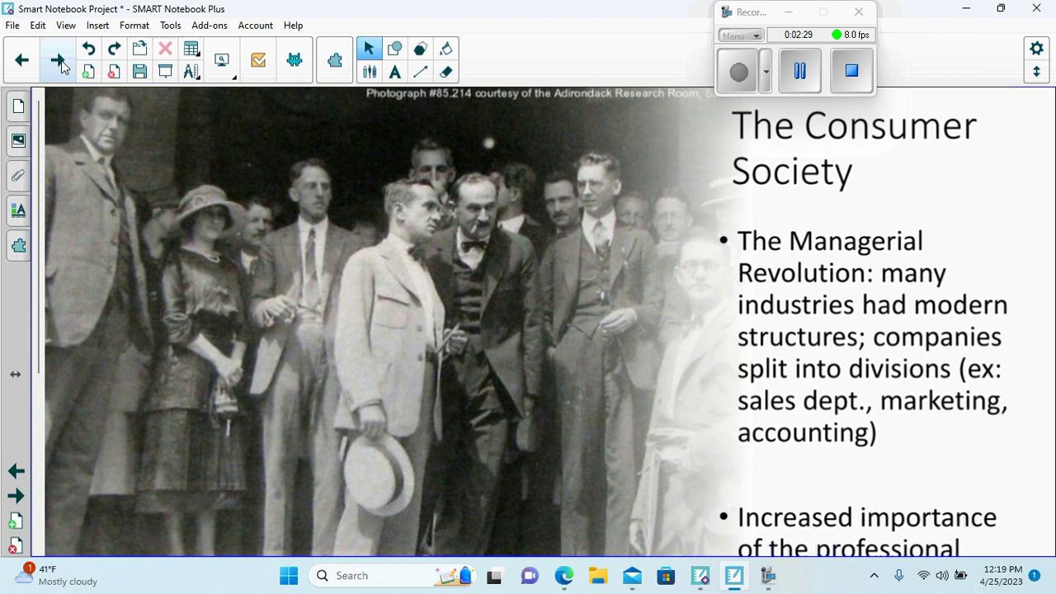
pyautogui.click(60, 63)
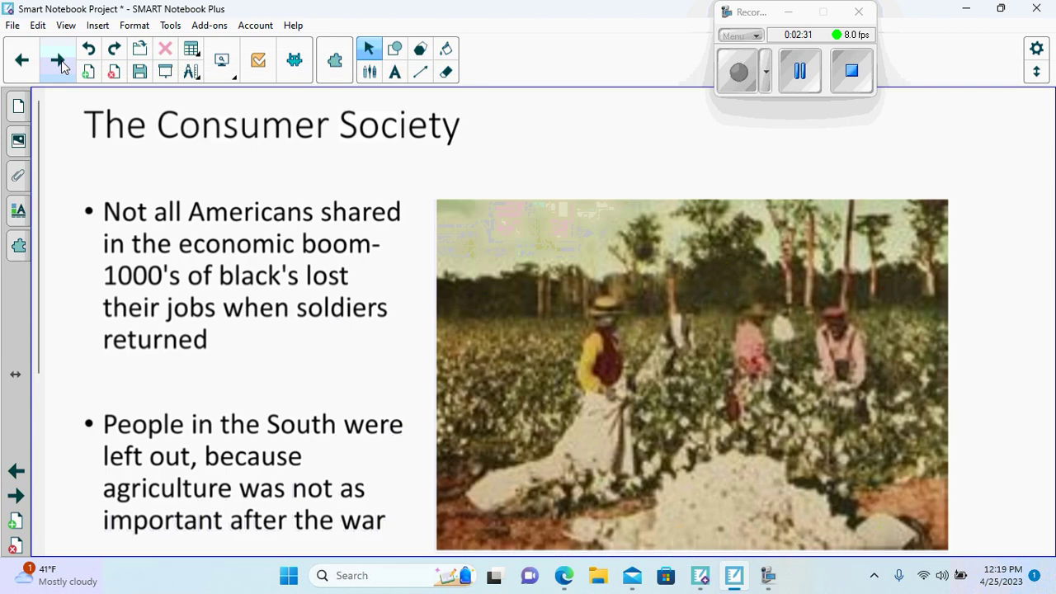
pyautogui.click(61, 62)
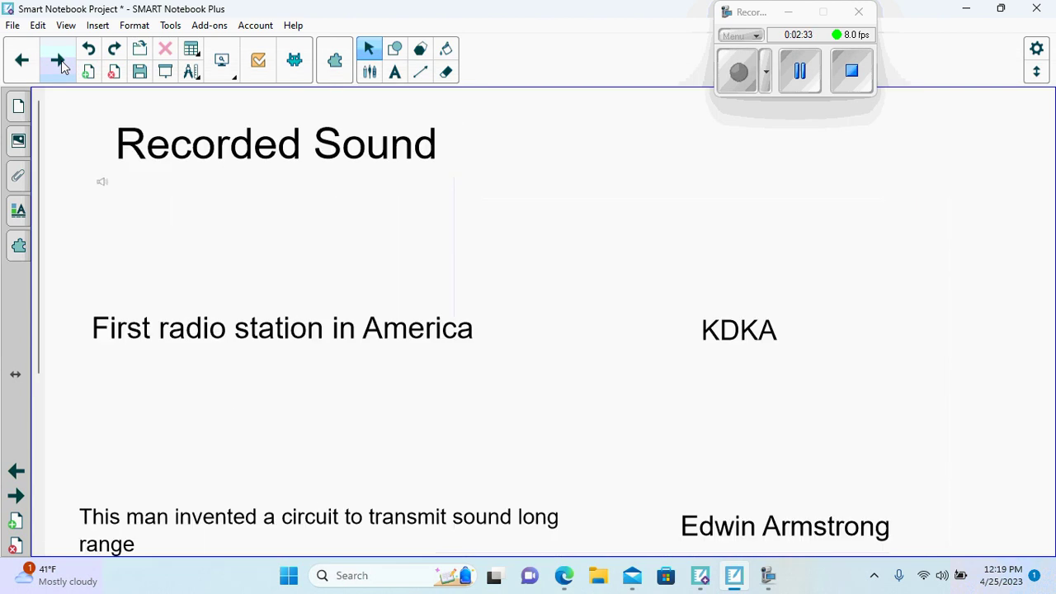
# Scroll the Recorded Sound page, drag the KDKA label lower, then advance to the photos page
pyautogui.click(104, 187)
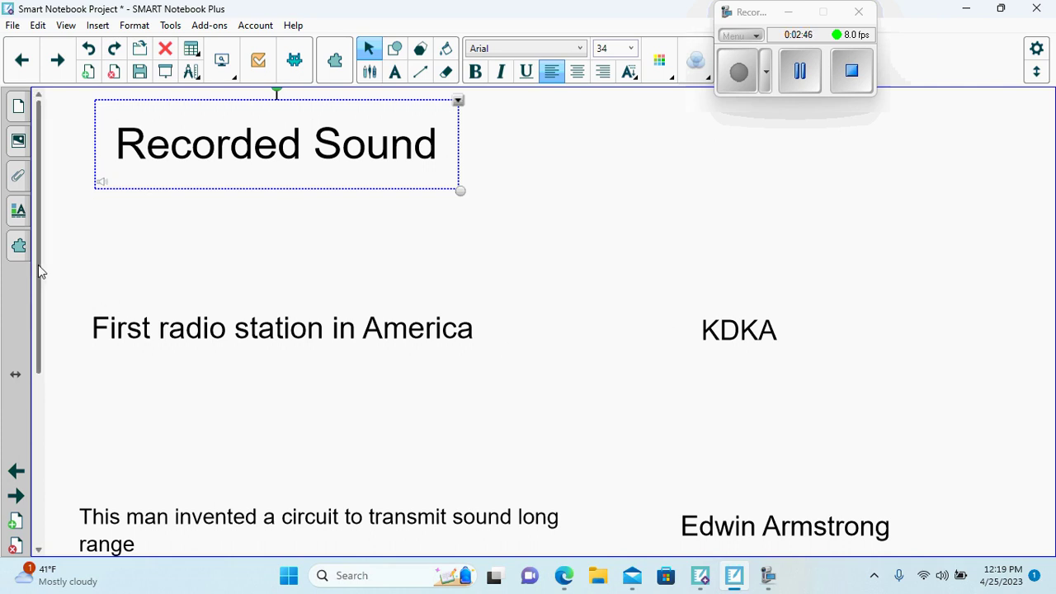
pyautogui.moveTo(38, 265); pyautogui.dragTo(39, 362)
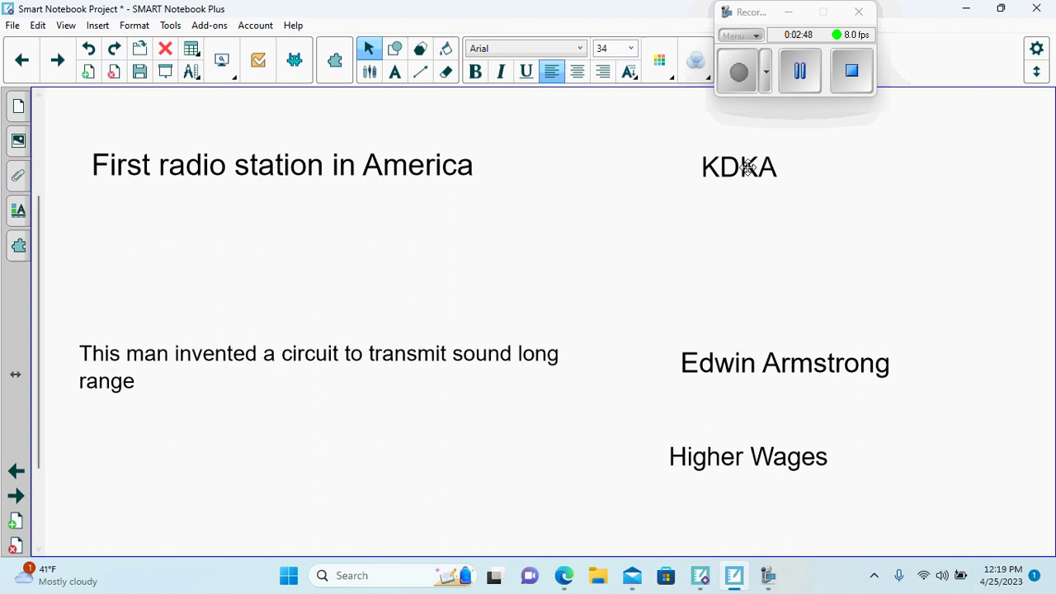
pyautogui.moveTo(726, 165); pyautogui.dragTo(730, 211)
pyautogui.moveTo(741, 387); pyautogui.dragTo(720, 223)
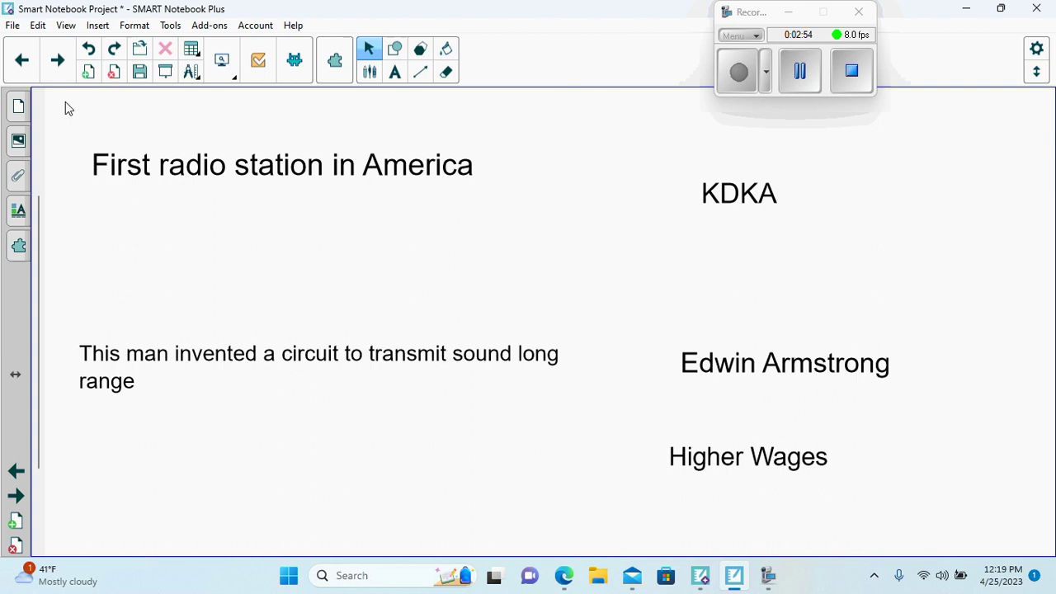
pyautogui.click(57, 66)
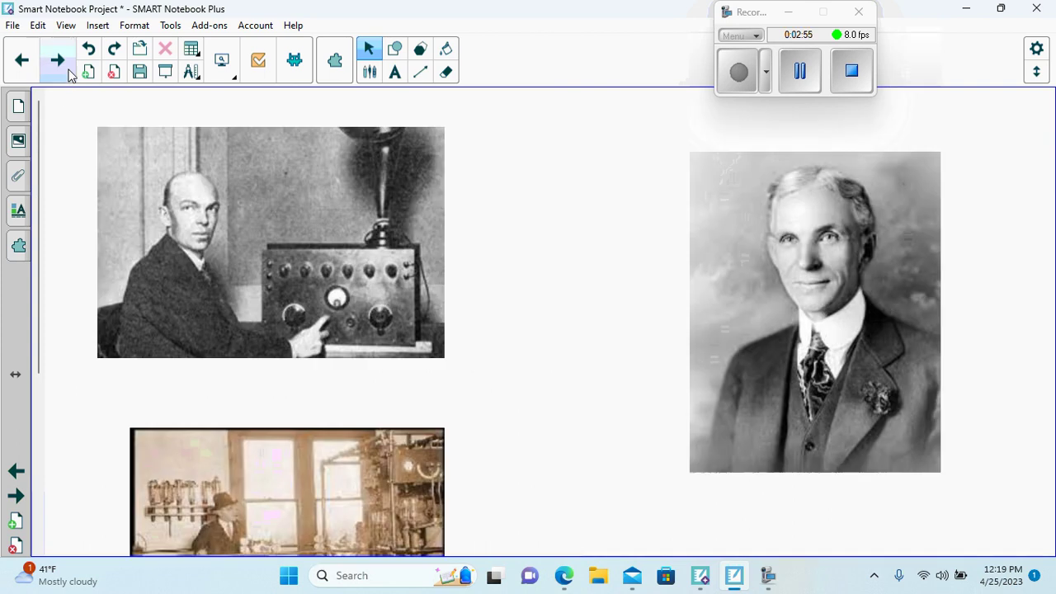
# View pages in Dual Page Display, switch back to Single Page Display, then advance to Welfare Capitalism
pyautogui.click(223, 66)
pyautogui.click(200, 180)
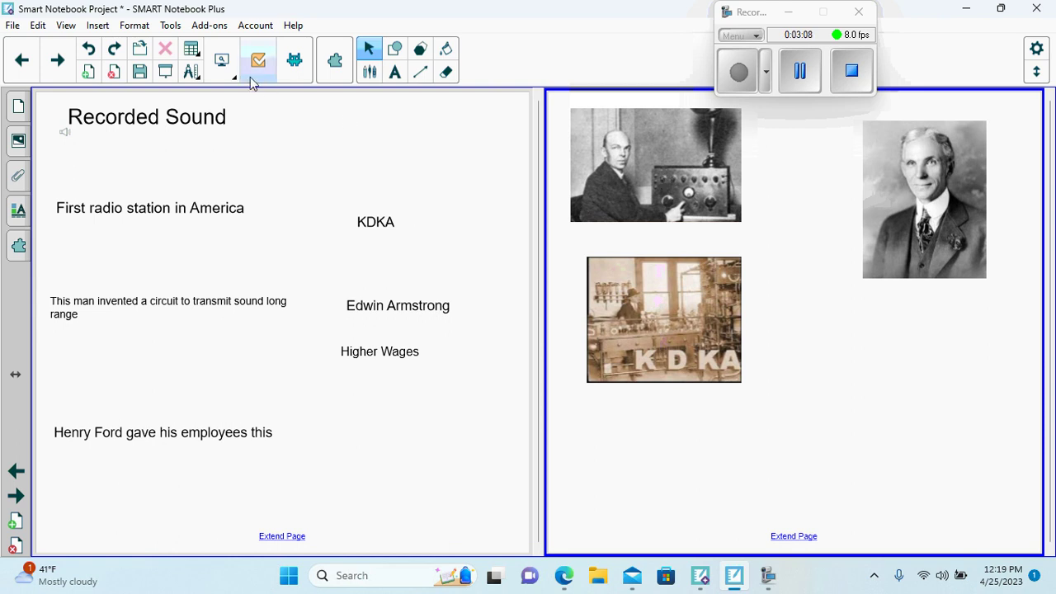
pyautogui.click(220, 66)
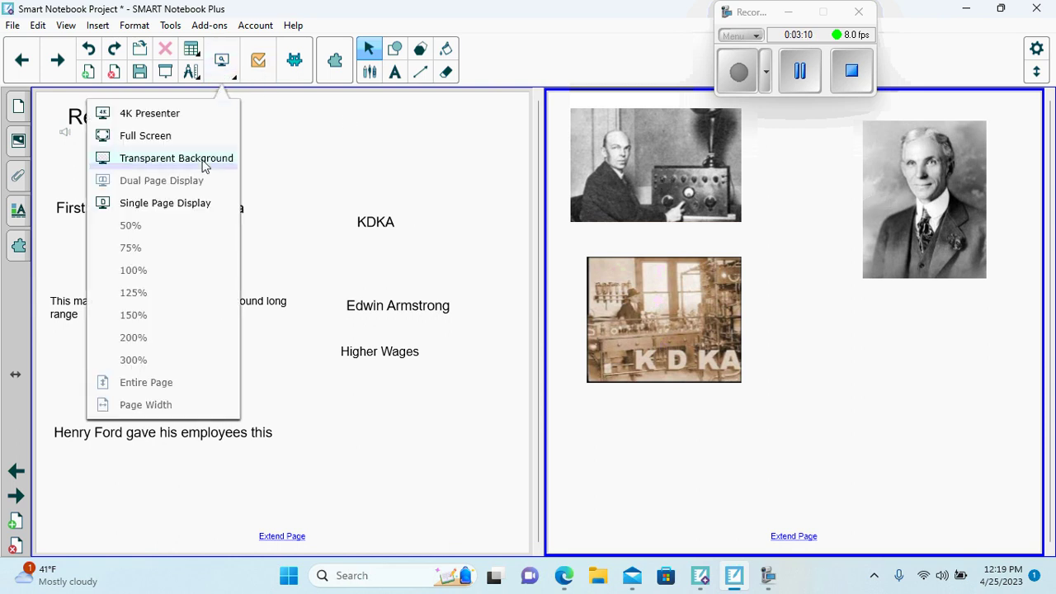
pyautogui.click(207, 203)
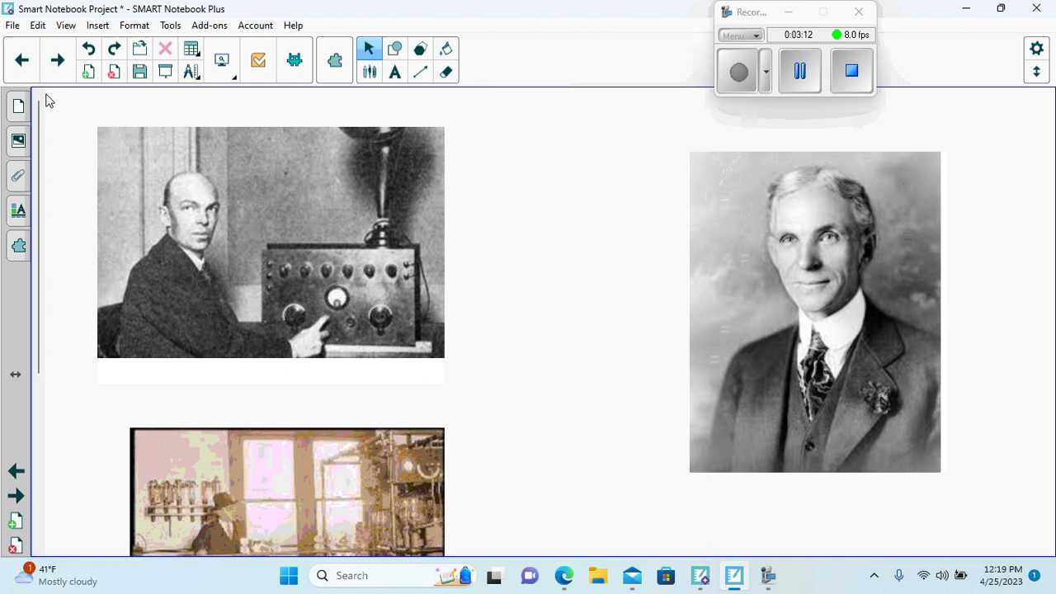
pyautogui.click(57, 71)
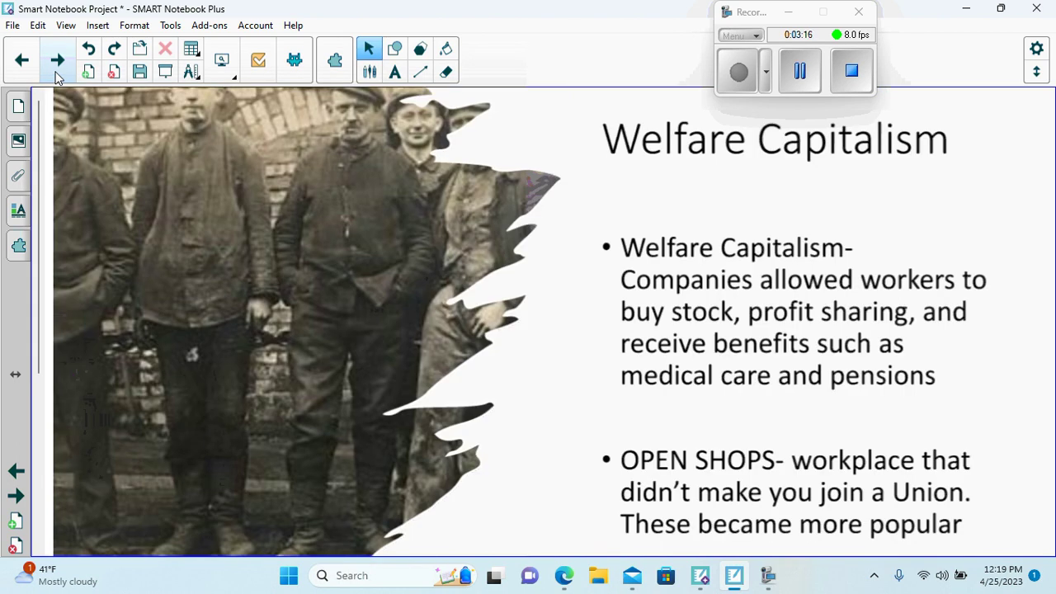
# Skip to the review game, flip the Airline Industry and Household Products cards, then continue
pyautogui.click(57, 71)
pyautogui.click(57, 71)
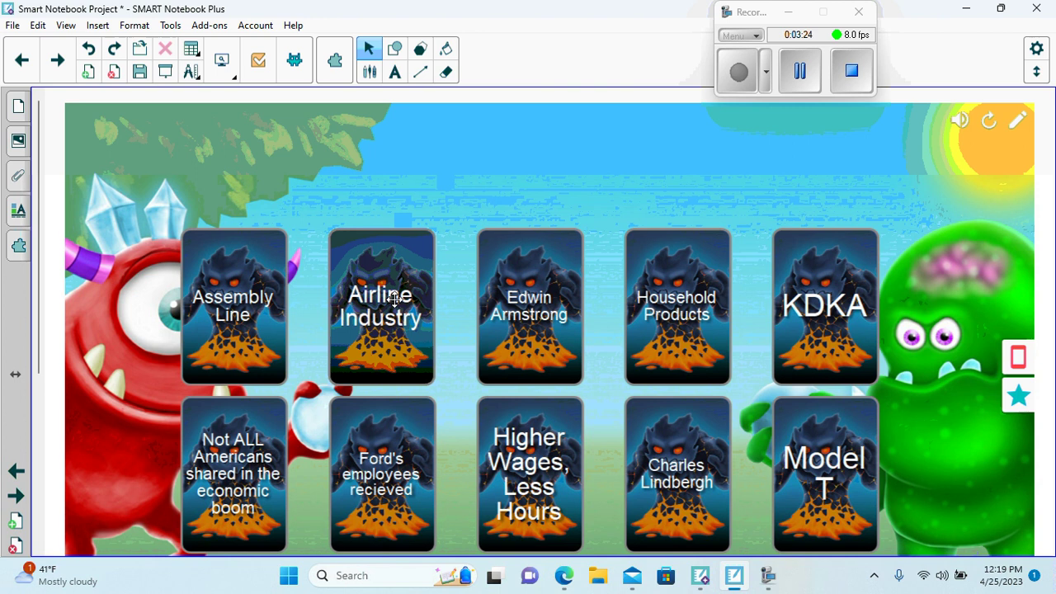
pyautogui.click(394, 299)
pyautogui.click(698, 323)
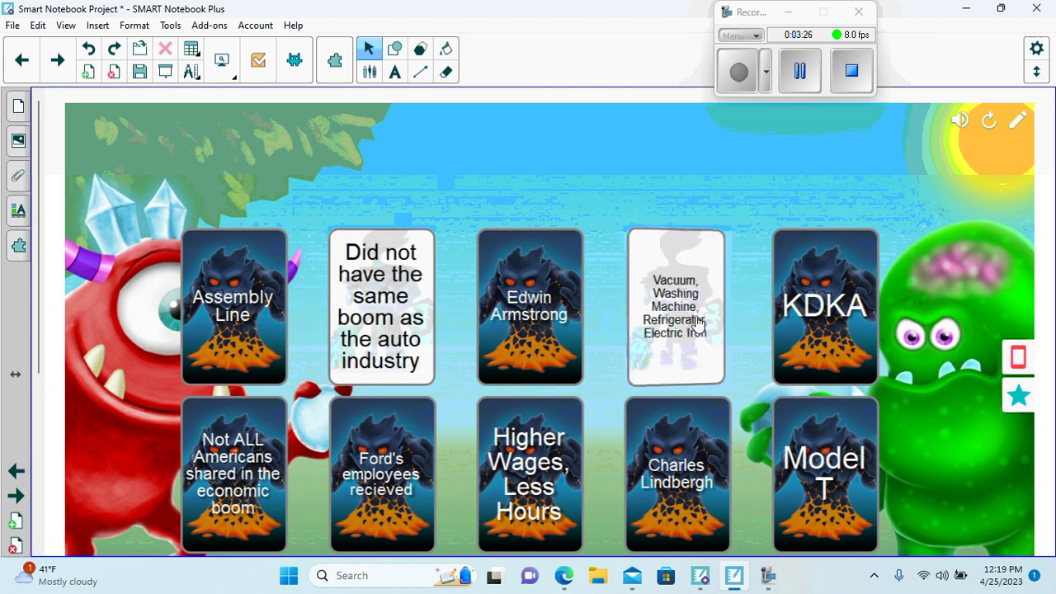
pyautogui.click(58, 60)
# Try Dual Page Display, then present the pages full screen and exit
pyautogui.click(225, 70)
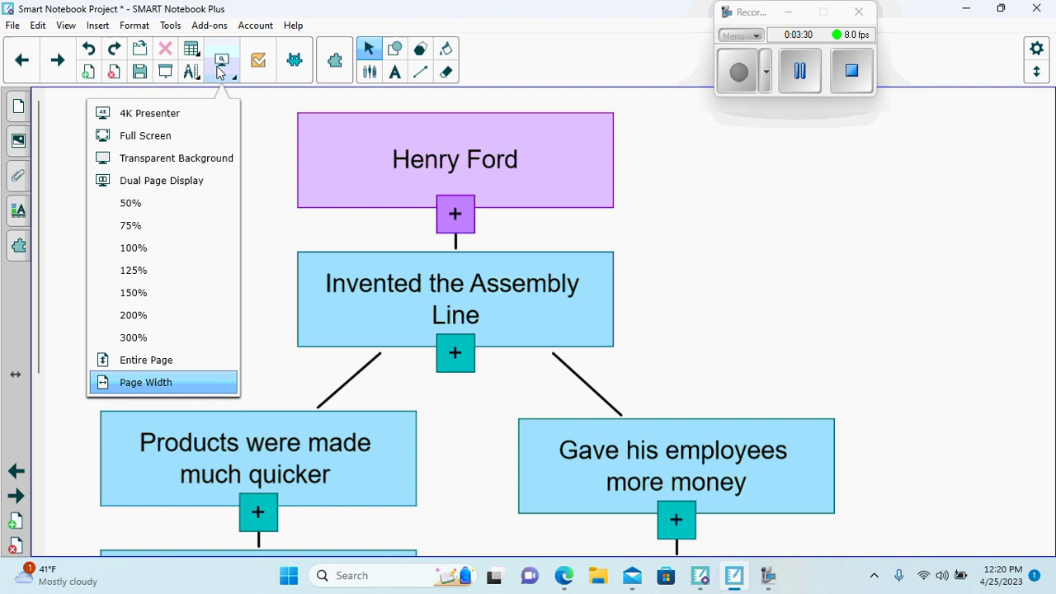
pyautogui.click(171, 183)
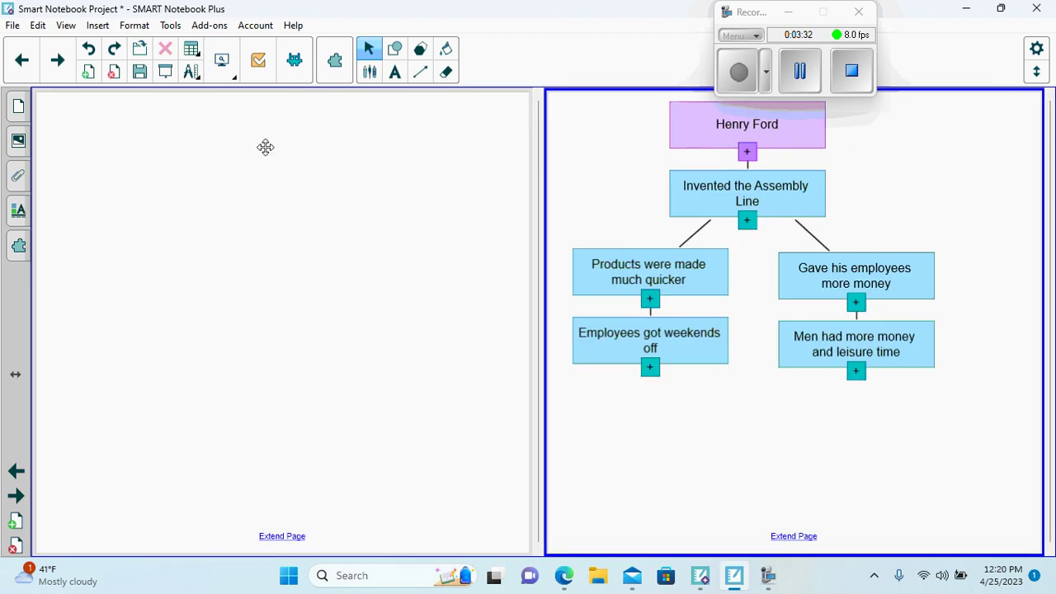
pyautogui.click(224, 69)
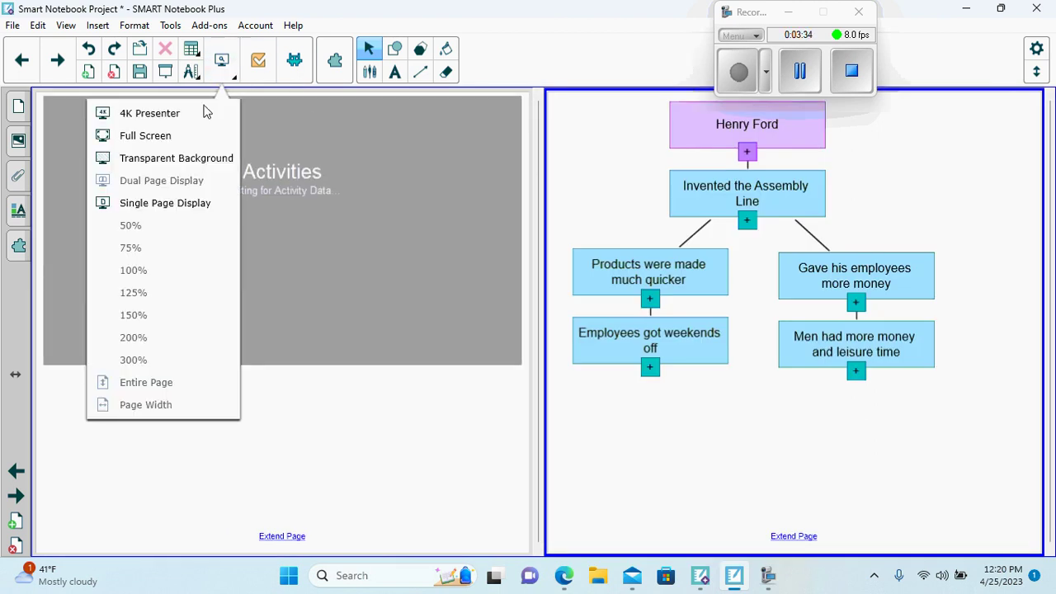
pyautogui.click(186, 144)
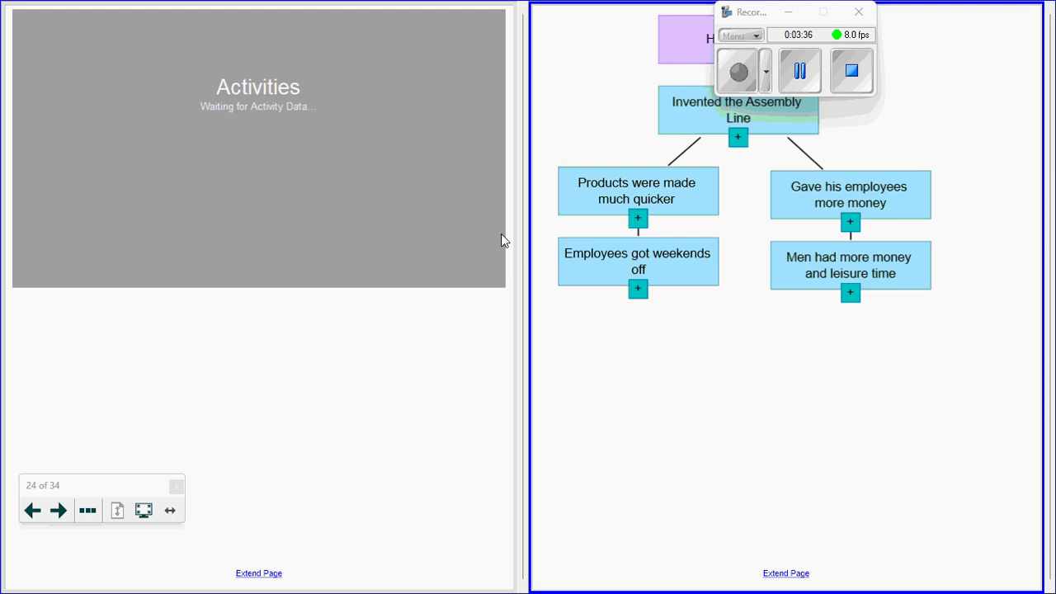
pyautogui.click(146, 514)
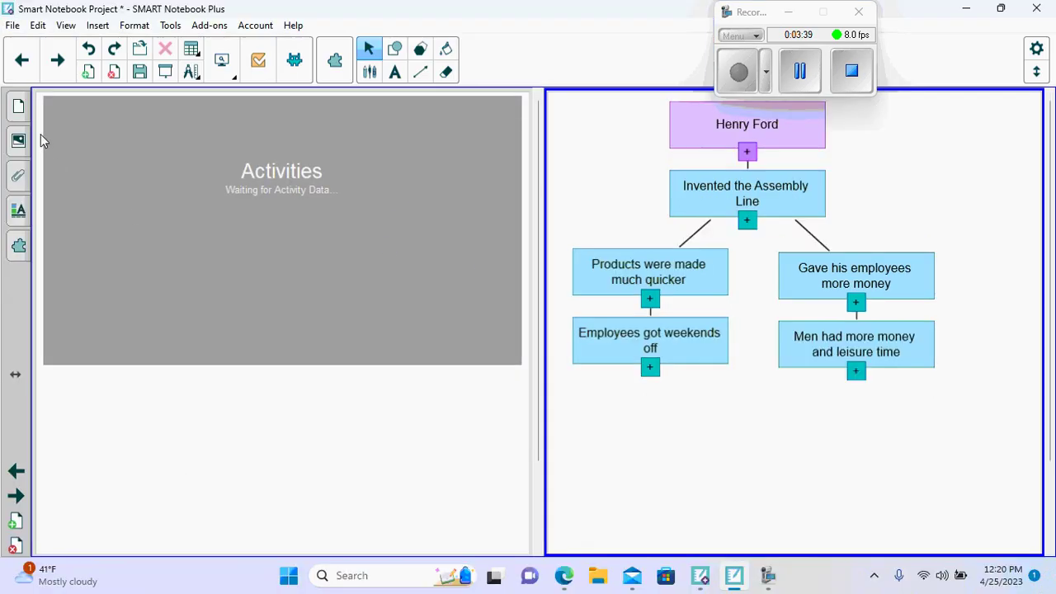
# Switch to Single Page Display, present the Henry Ford page full screen, then exit
pyautogui.click(221, 64)
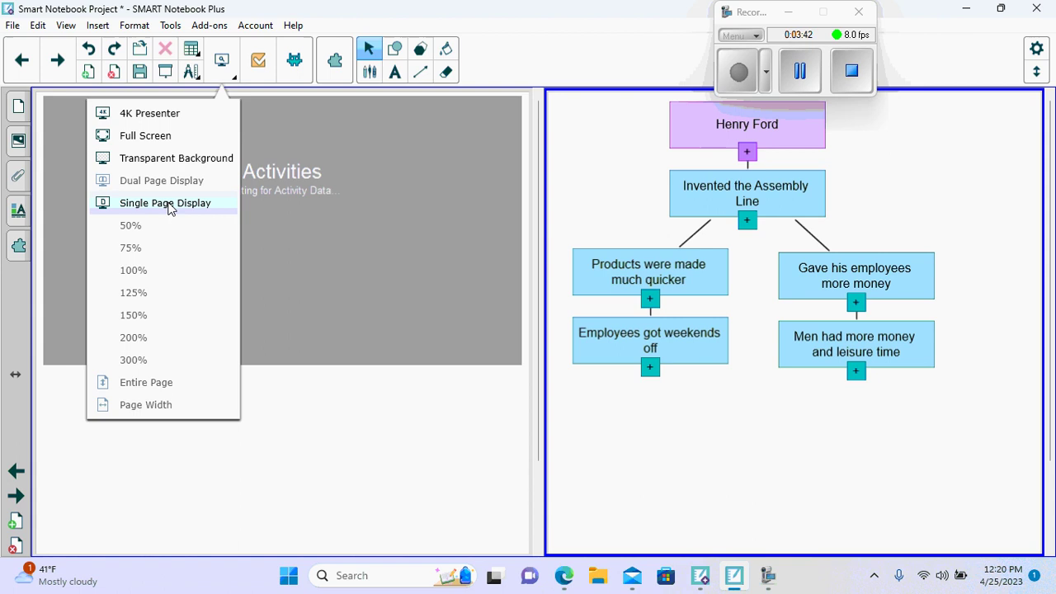
pyautogui.click(169, 204)
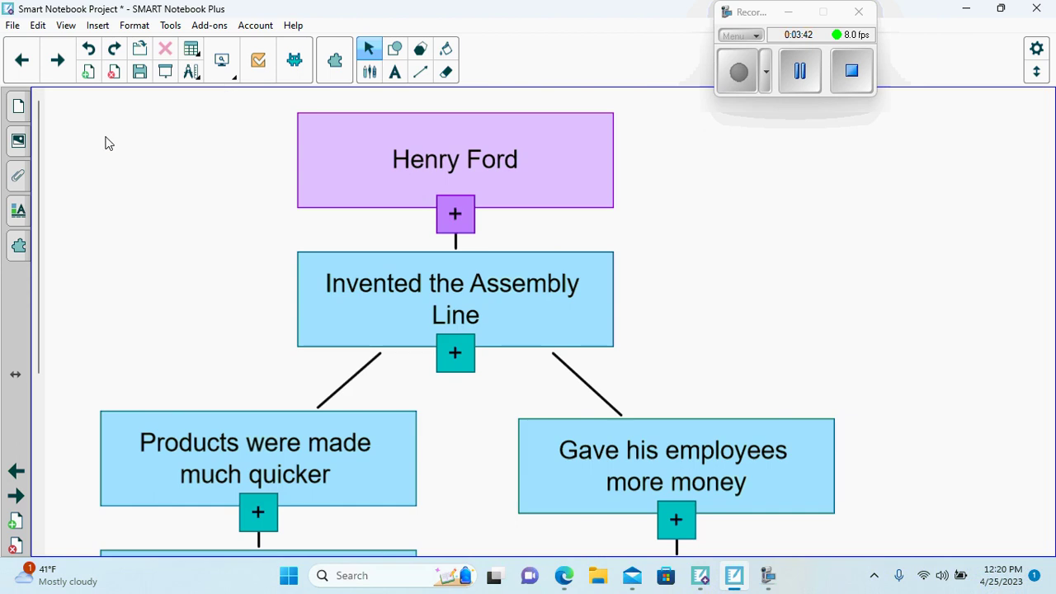
pyautogui.click(229, 69)
pyautogui.click(170, 142)
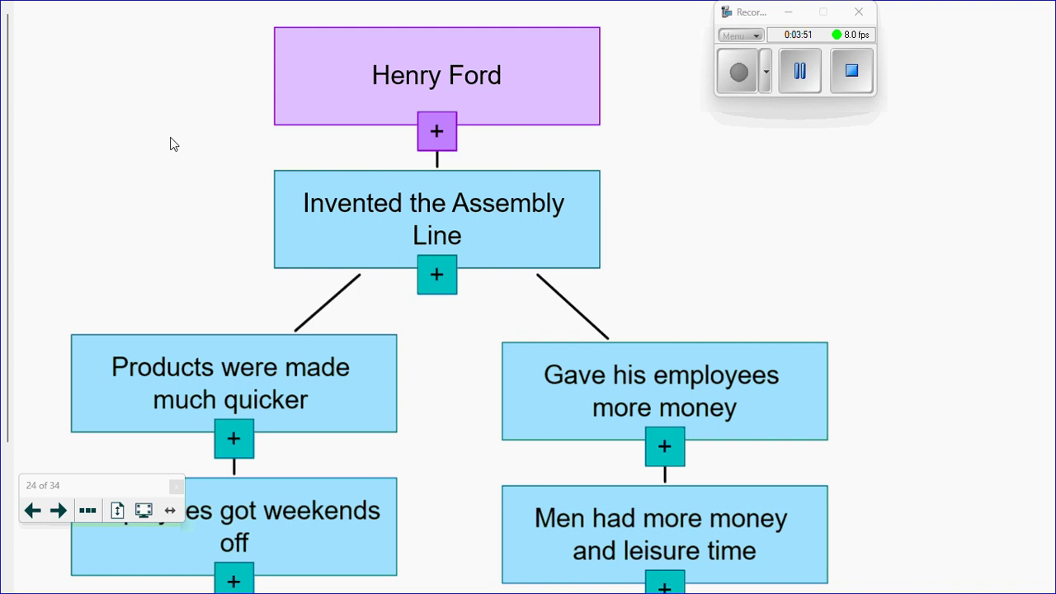
pyautogui.click(144, 511)
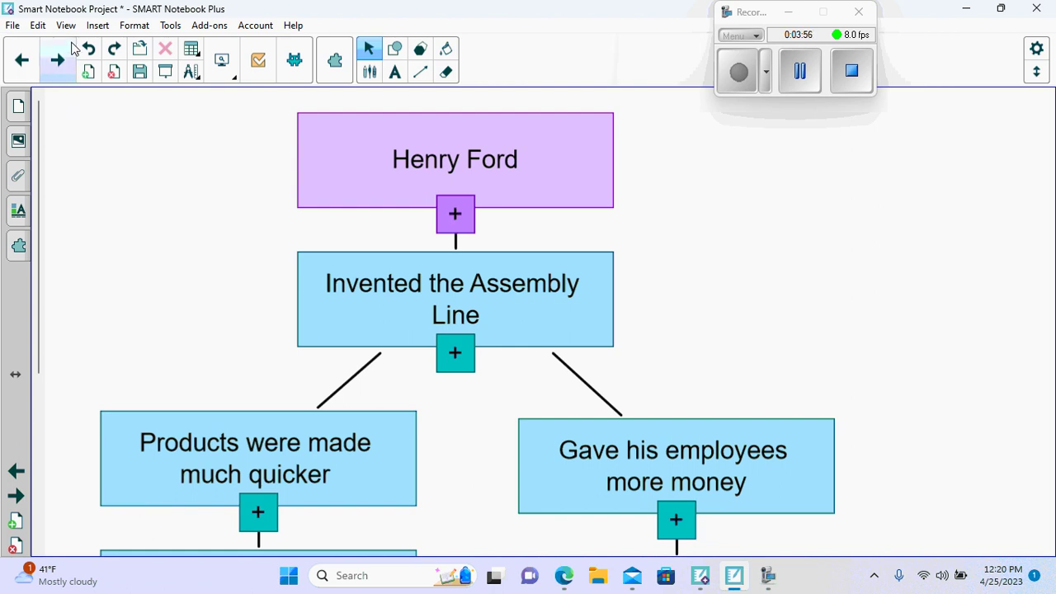
# Start the 1:30 timer and mark leisure time True and washing machines False
pyautogui.click(66, 63)
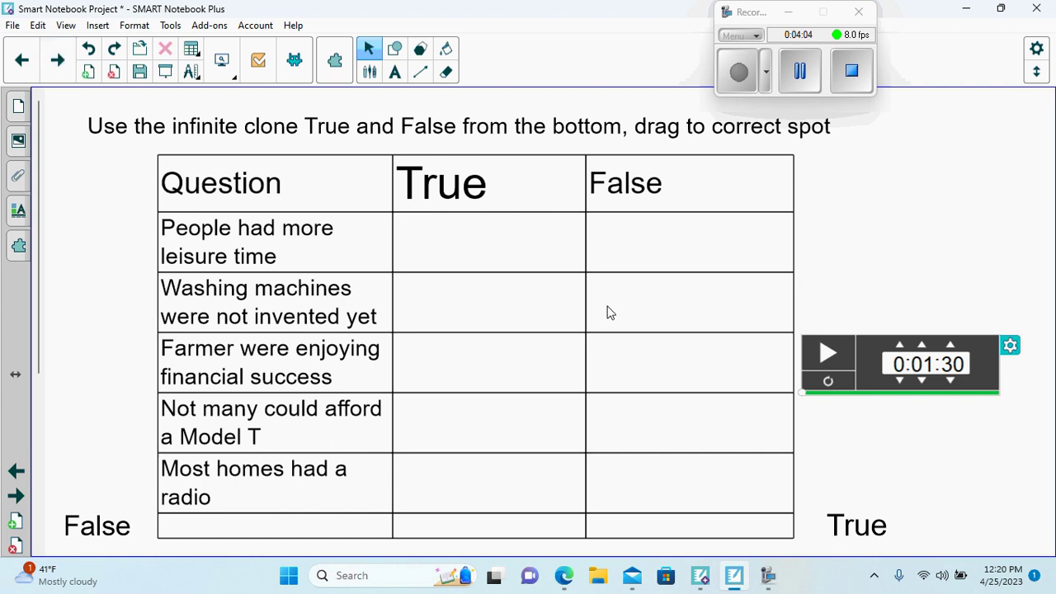
pyautogui.click(832, 355)
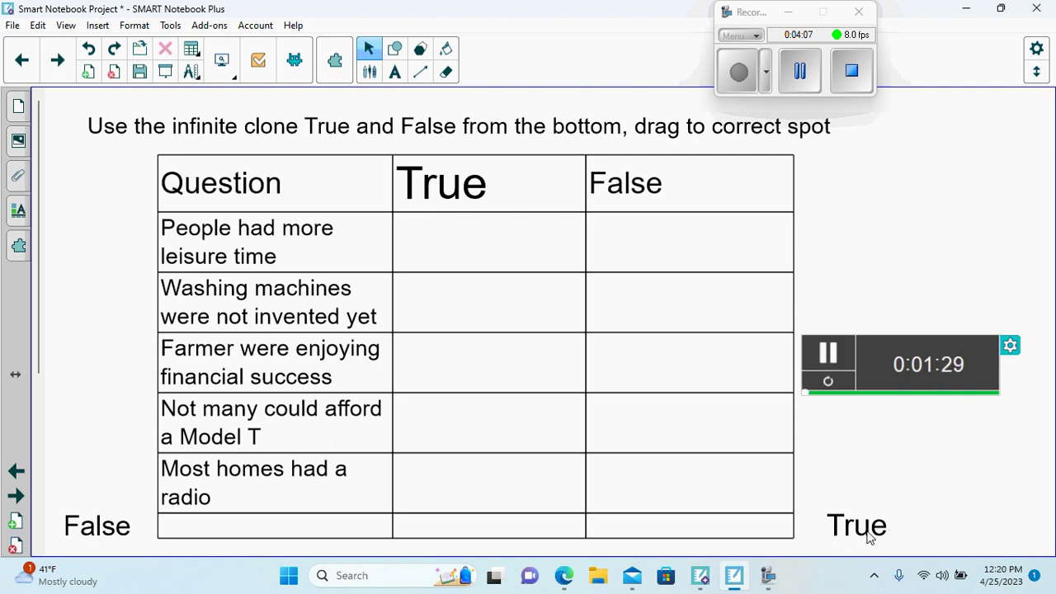
pyautogui.moveTo(866, 534)
pyautogui.mouseDown()
pyautogui.moveTo(698, 355)
pyautogui.moveTo(554, 307)
pyautogui.moveTo(483, 262)
pyautogui.moveTo(480, 239)
pyautogui.mouseUp()
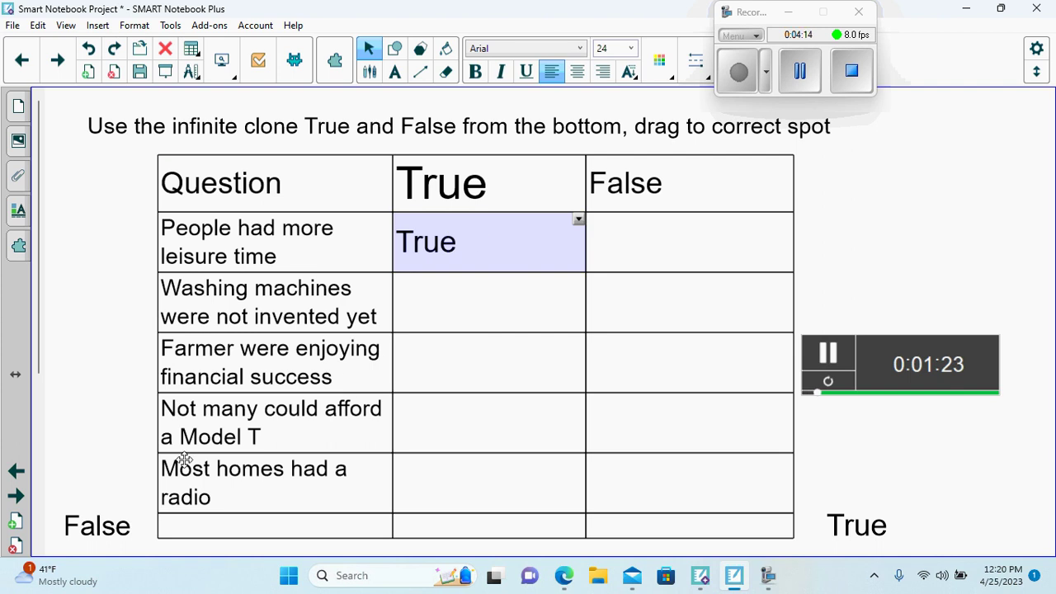
pyautogui.moveTo(93, 528)
pyautogui.mouseDown()
pyautogui.moveTo(345, 428)
pyautogui.moveTo(616, 279)
pyautogui.moveTo(654, 276)
pyautogui.moveTo(663, 288)
pyautogui.mouseUp()
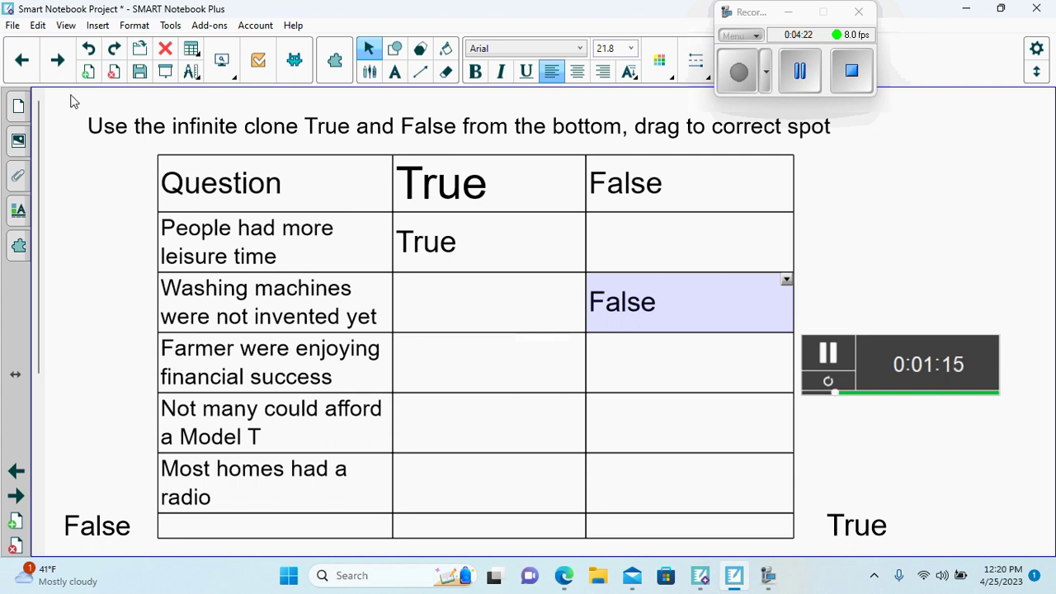
pyautogui.click(59, 72)
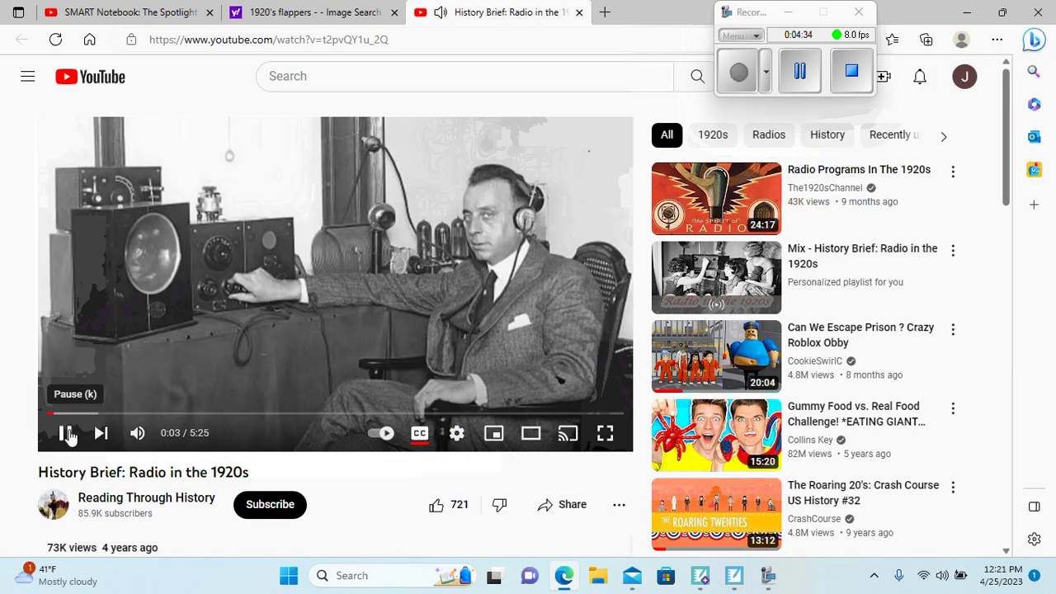
# Pause the radio video at 0:04, close its YouTube tab, and return to Notebook
pyautogui.click(67, 435)
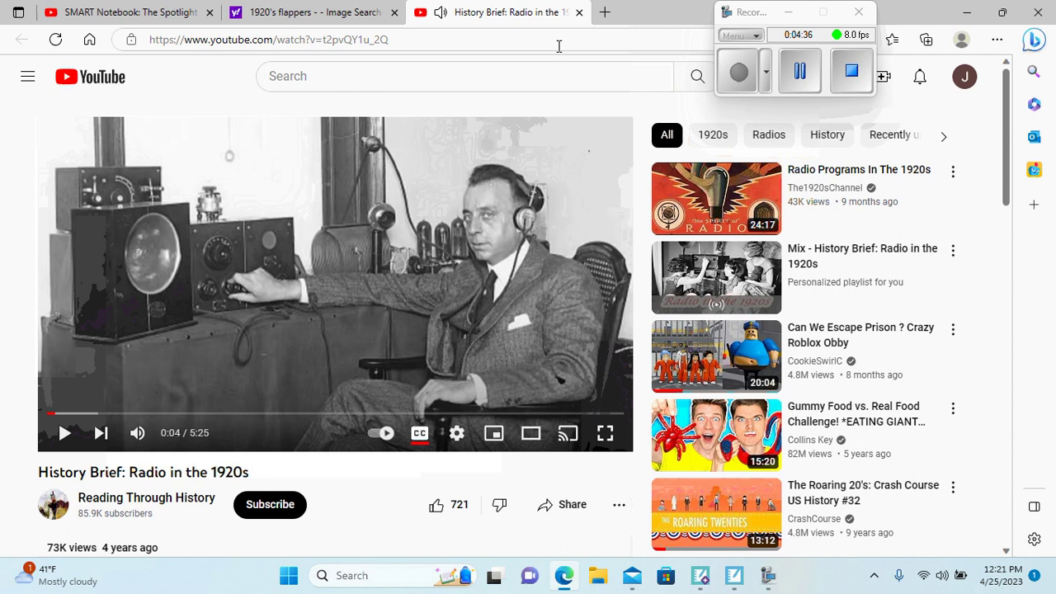
pyautogui.click(580, 13)
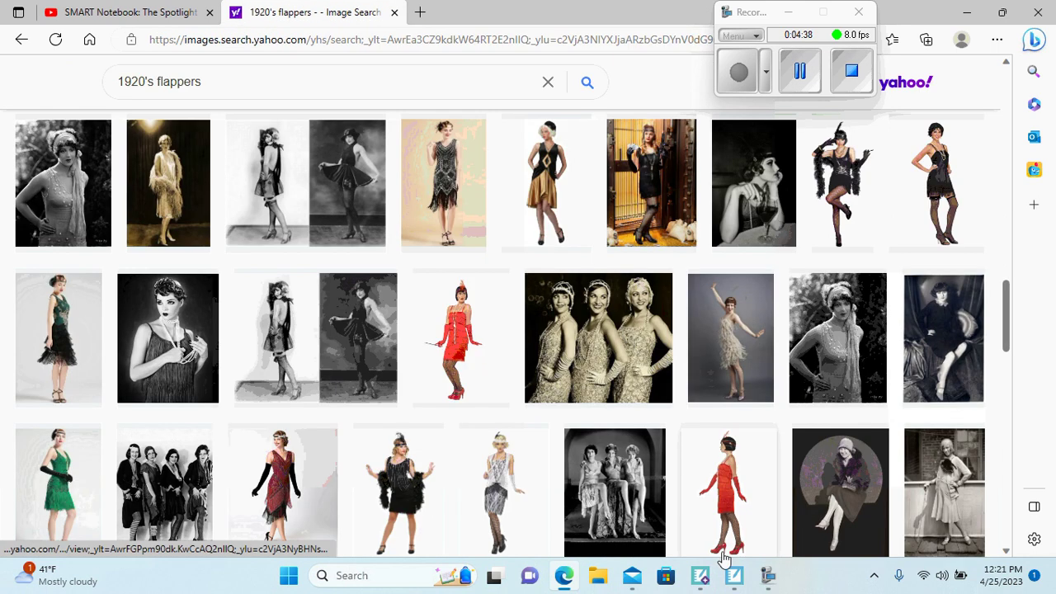
pyautogui.click(735, 576)
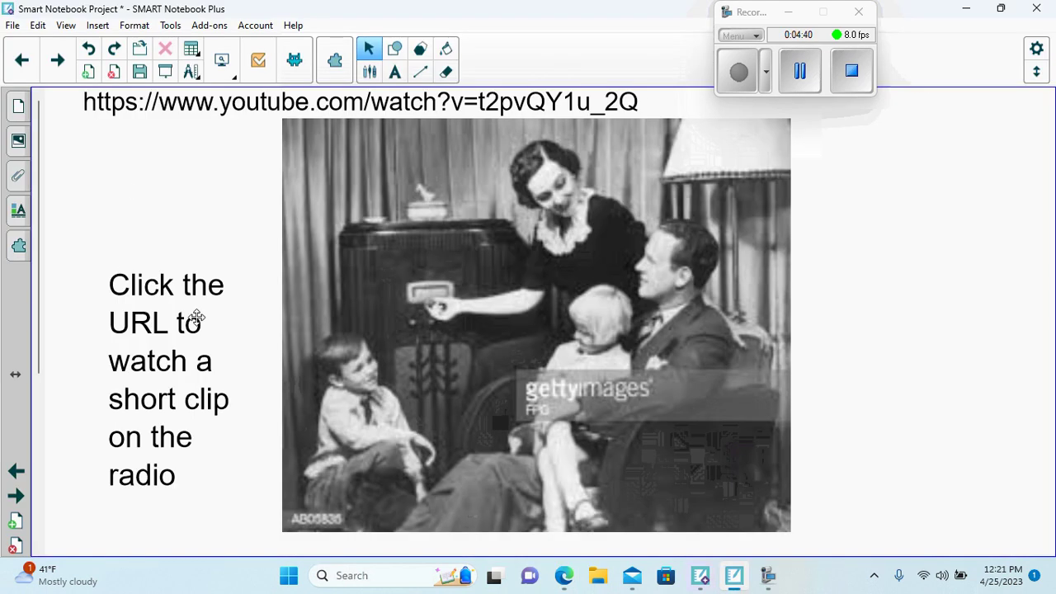
# Page past the Changing Market Conditions and Changing Market Economy slides to the Activities quiz
pyautogui.click(58, 66)
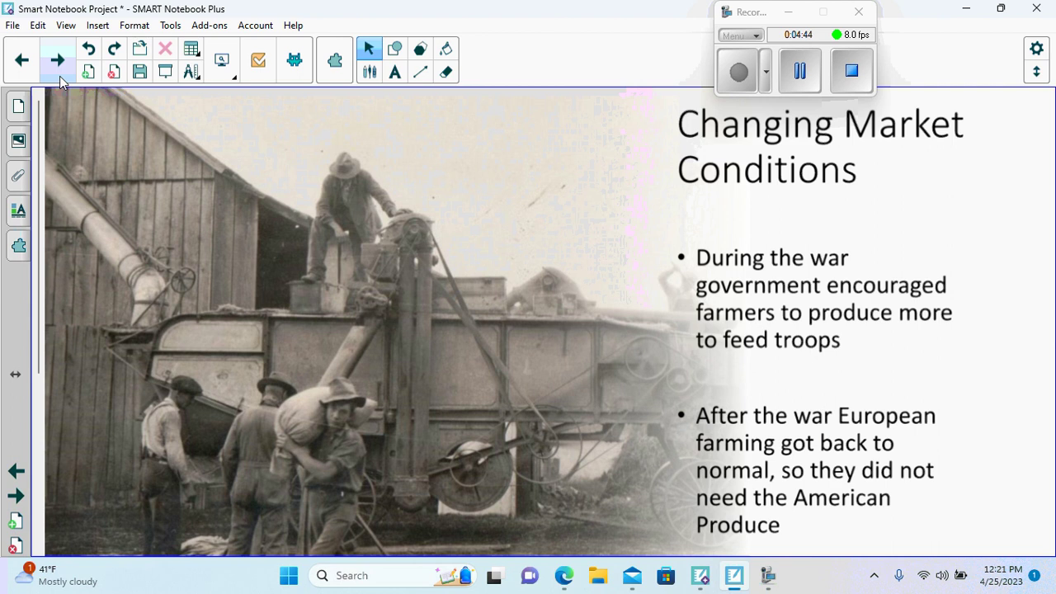
pyautogui.click(57, 66)
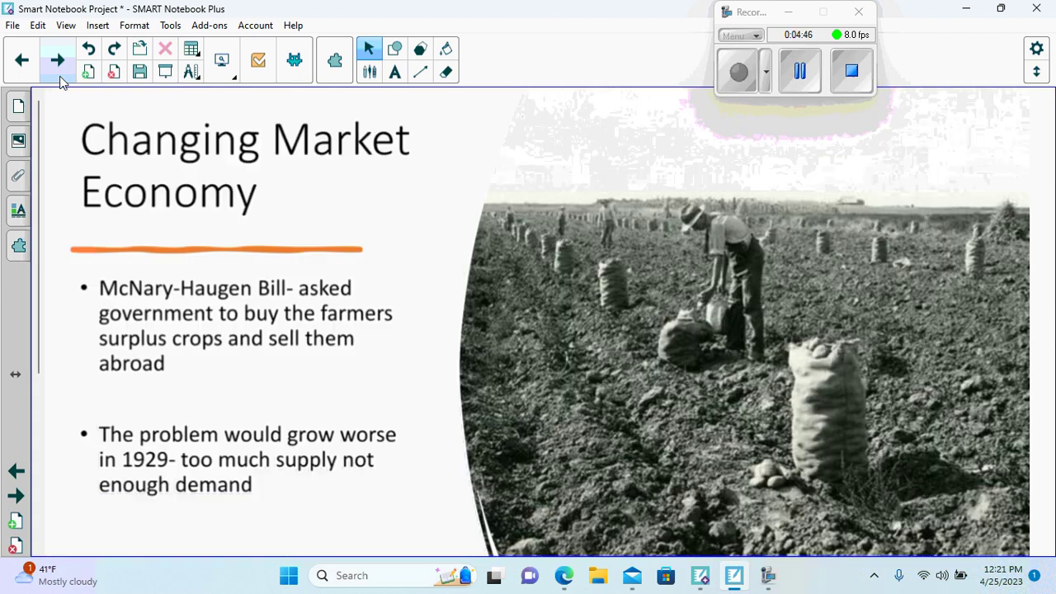
pyautogui.click(59, 80)
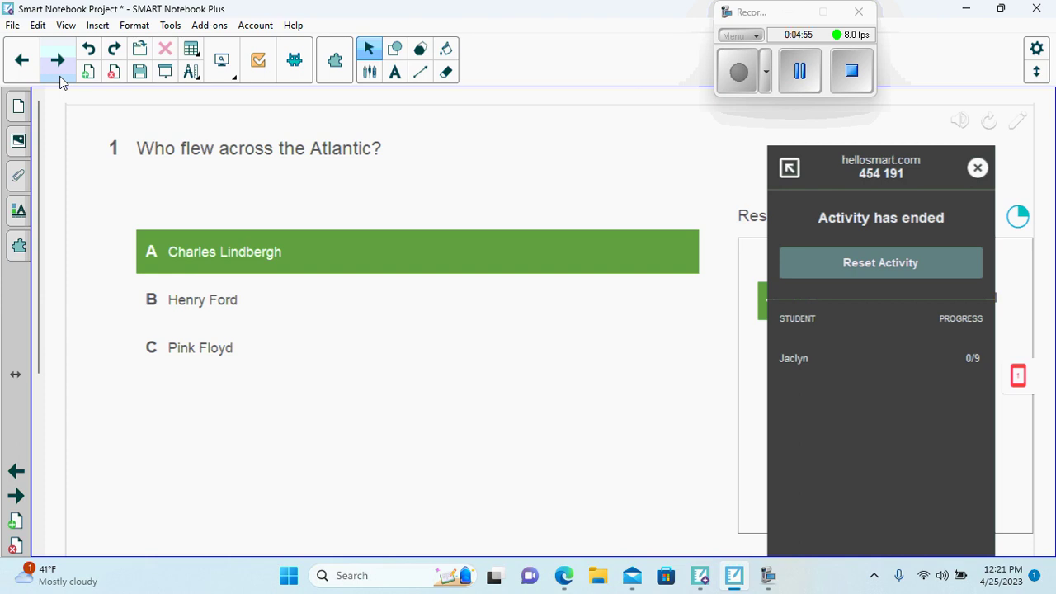
# Clear the Atlantic-flight quiz results, start it as a new activity, then advance
pyautogui.click(879, 270)
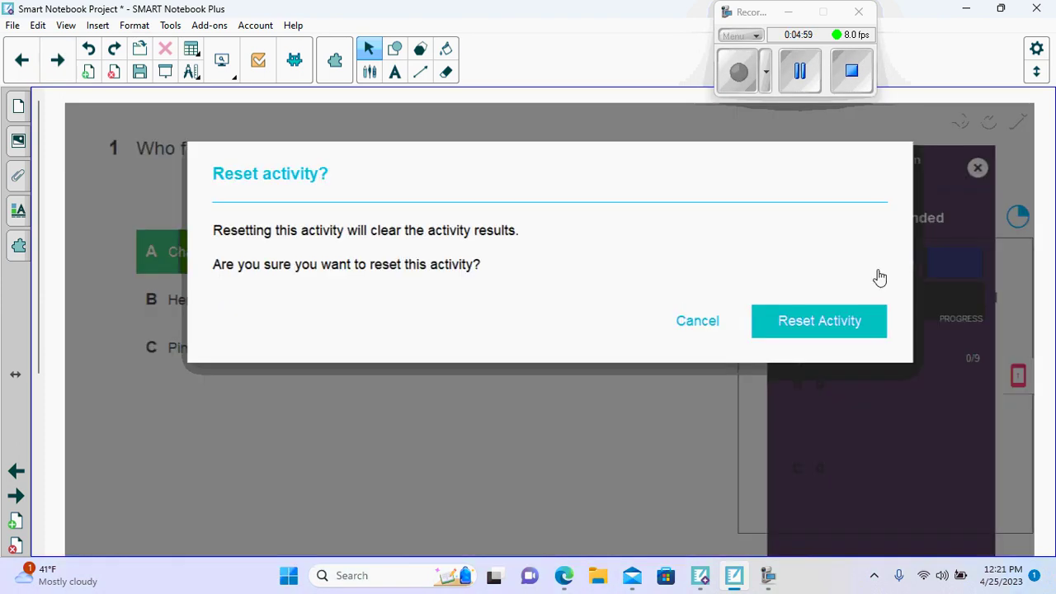
pyautogui.click(808, 330)
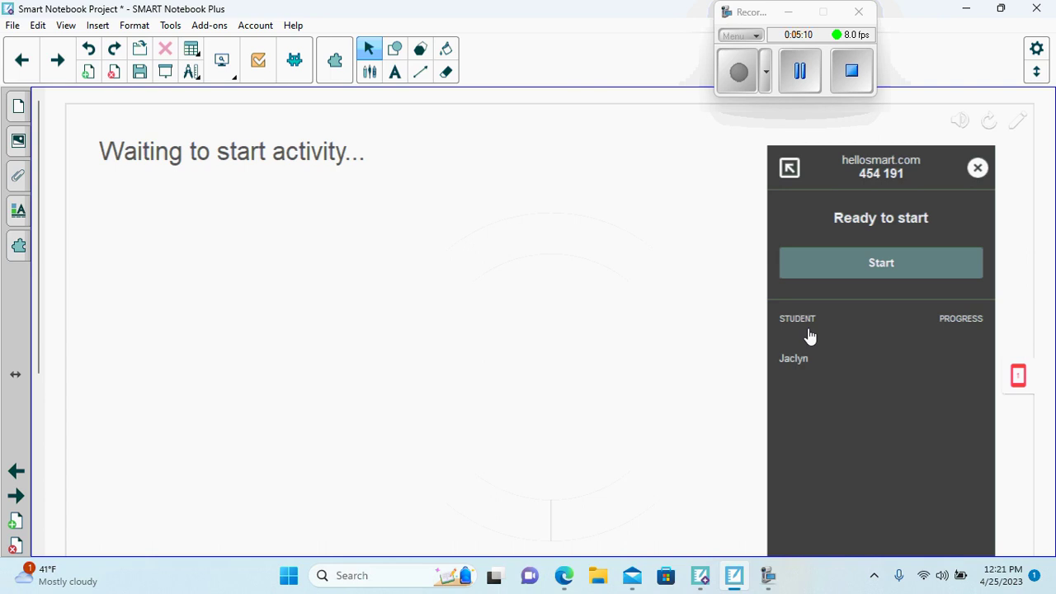
pyautogui.click(868, 264)
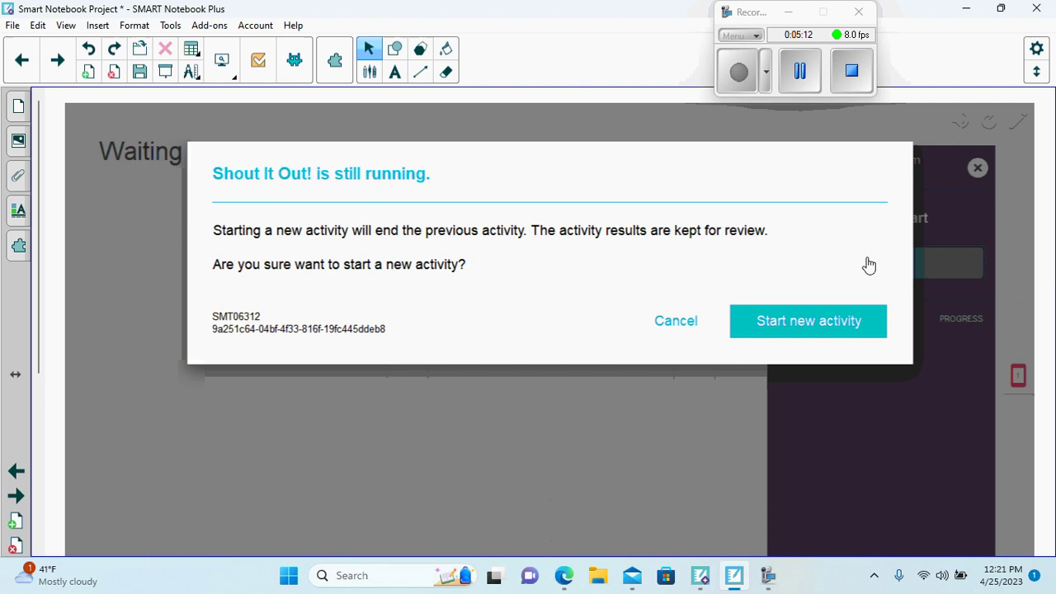
pyautogui.click(798, 328)
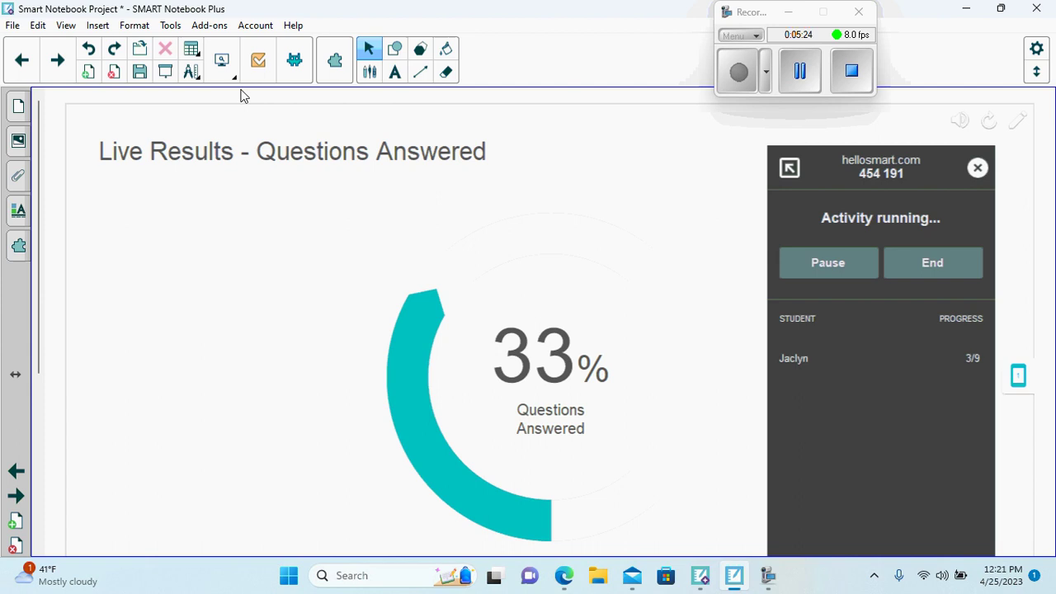
pyautogui.click(58, 61)
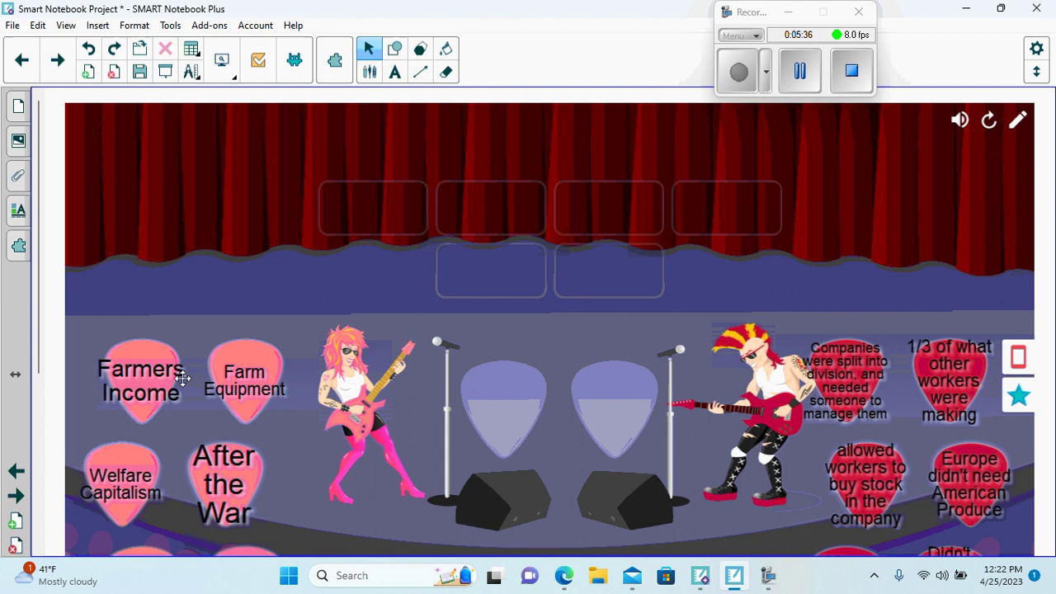
# Pair Welfare Capitalism with 'allowed workers to buy stock in the company' on the stage picks
pyautogui.moveTo(140, 465); pyautogui.dragTo(527, 392)
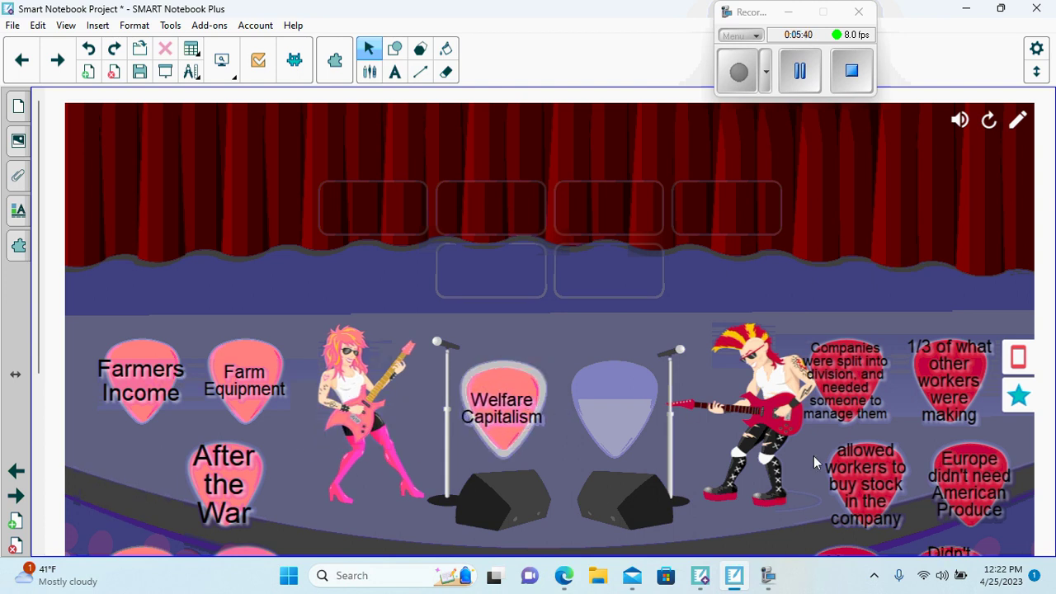
pyautogui.moveTo(852, 476); pyautogui.dragTo(598, 398)
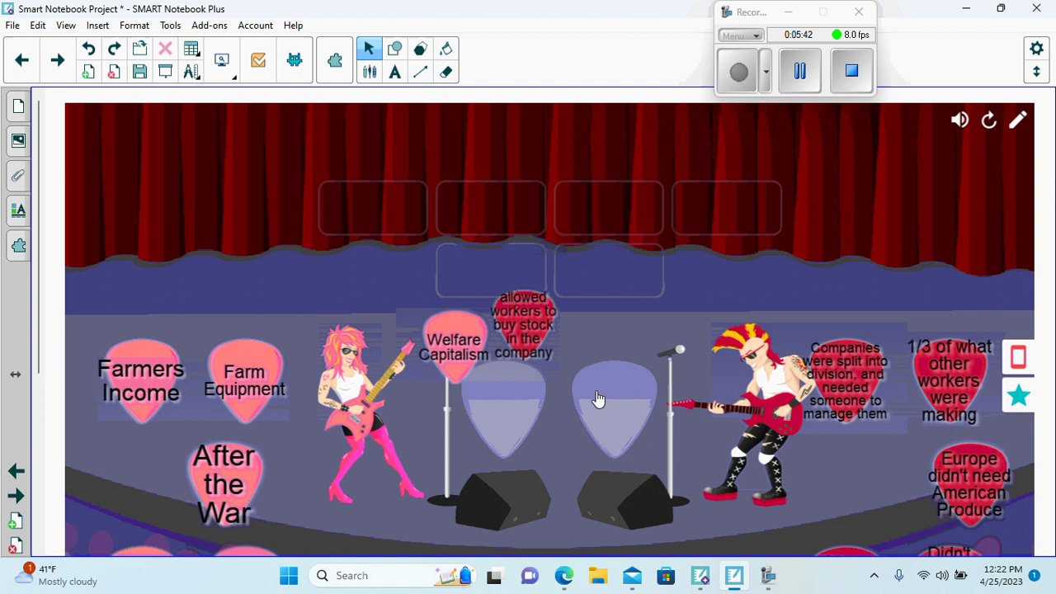
pyautogui.click(56, 64)
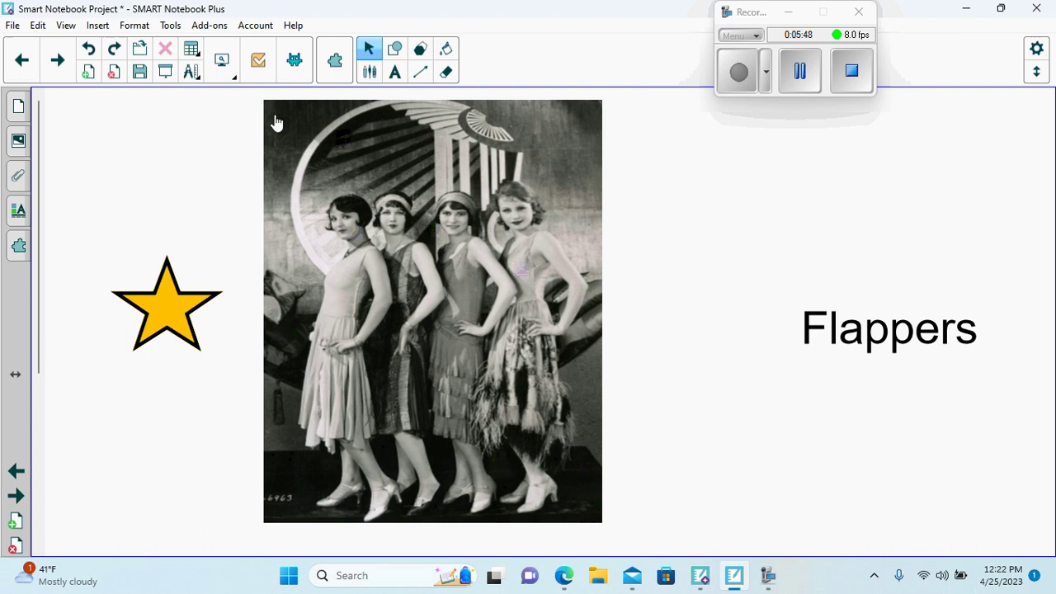
pyautogui.click(370, 73)
pyautogui.click(488, 81)
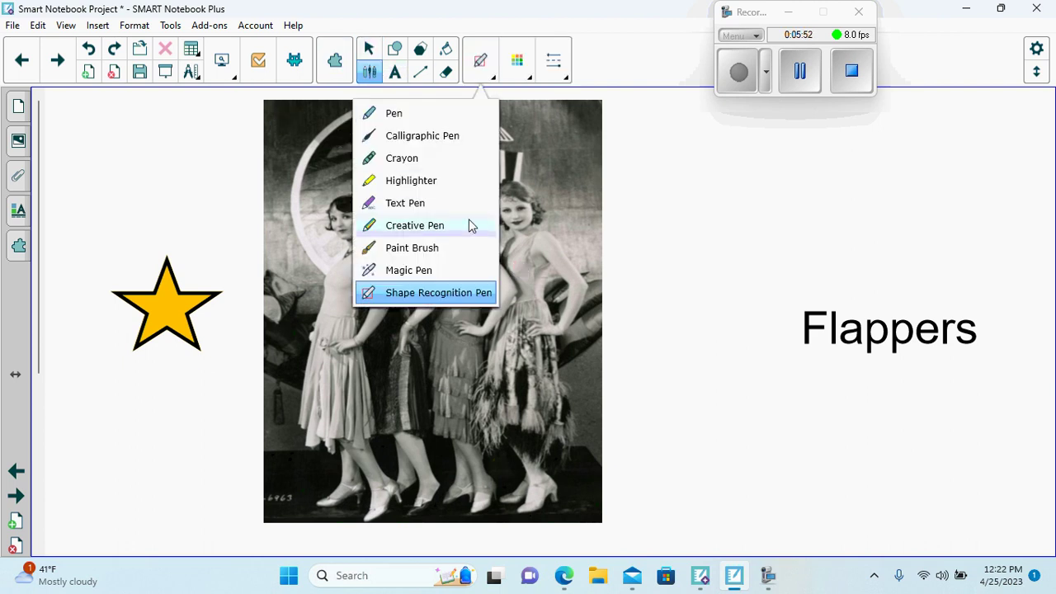
pyautogui.click(455, 295)
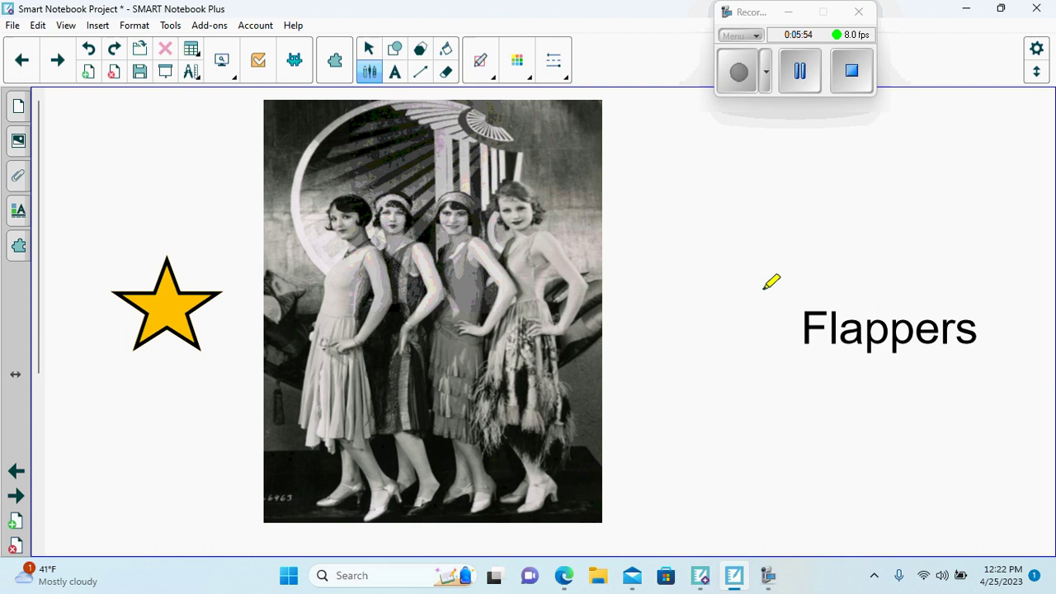
pyautogui.moveTo(762, 289)
pyautogui.mouseDown()
pyautogui.moveTo(781, 368)
pyautogui.moveTo(1012, 357)
pyautogui.moveTo(991, 271)
pyautogui.moveTo(760, 282)
pyautogui.mouseUp()
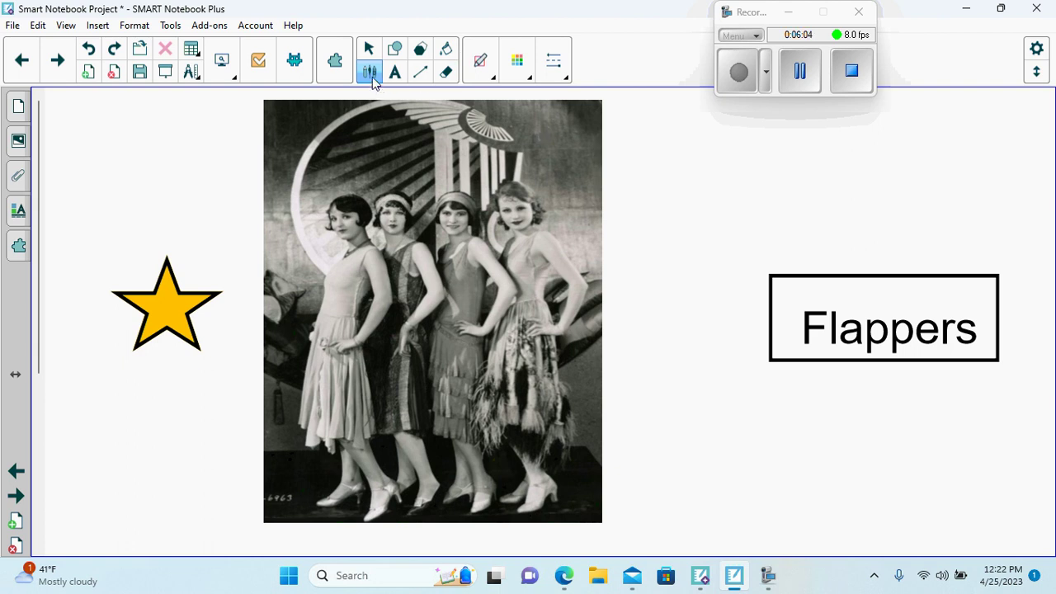
pyautogui.click(482, 61)
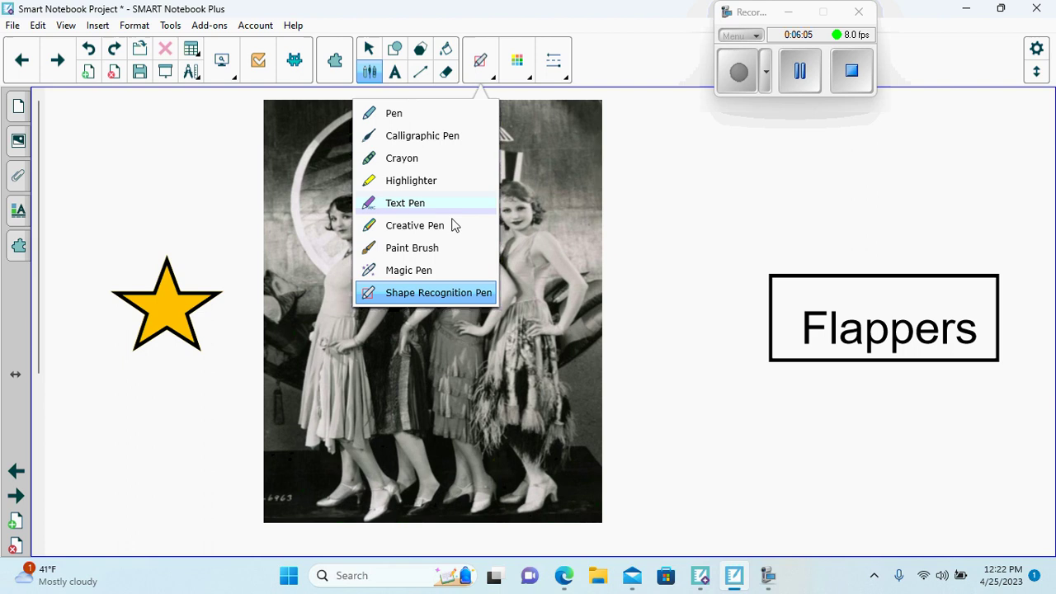
pyautogui.click(431, 270)
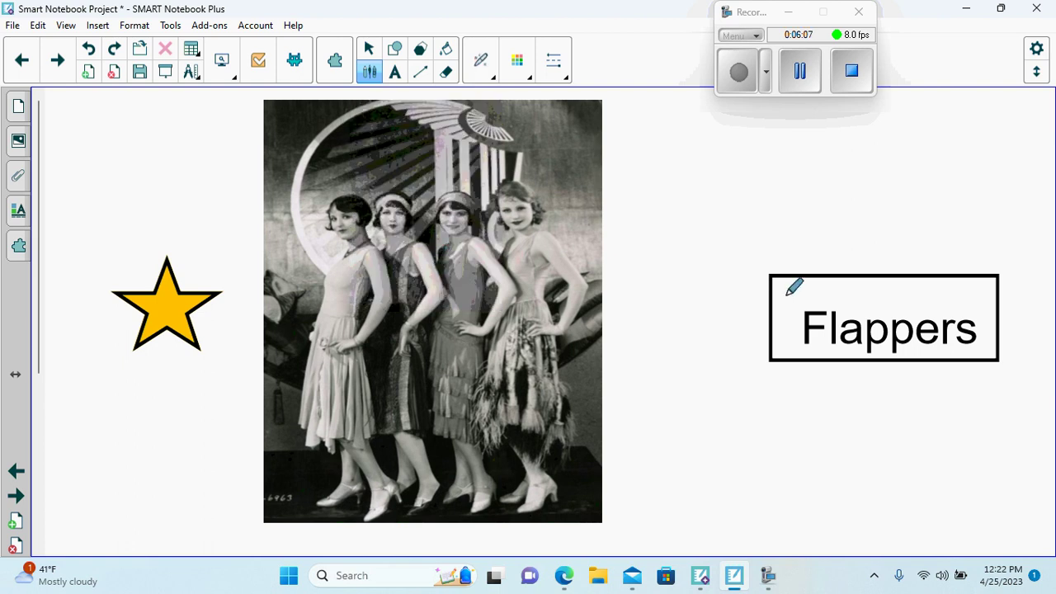
pyautogui.moveTo(776, 278)
pyautogui.mouseDown()
pyautogui.moveTo(777, 363)
pyautogui.moveTo(1006, 363)
pyautogui.moveTo(1000, 272)
pyautogui.moveTo(774, 277)
pyautogui.mouseUp()
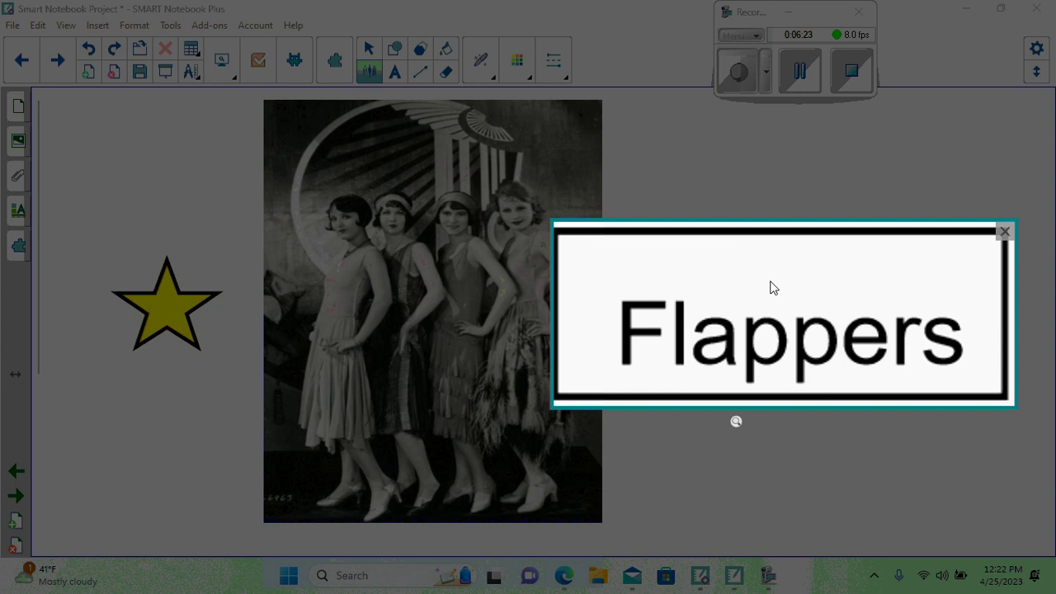
pyautogui.click(1005, 232)
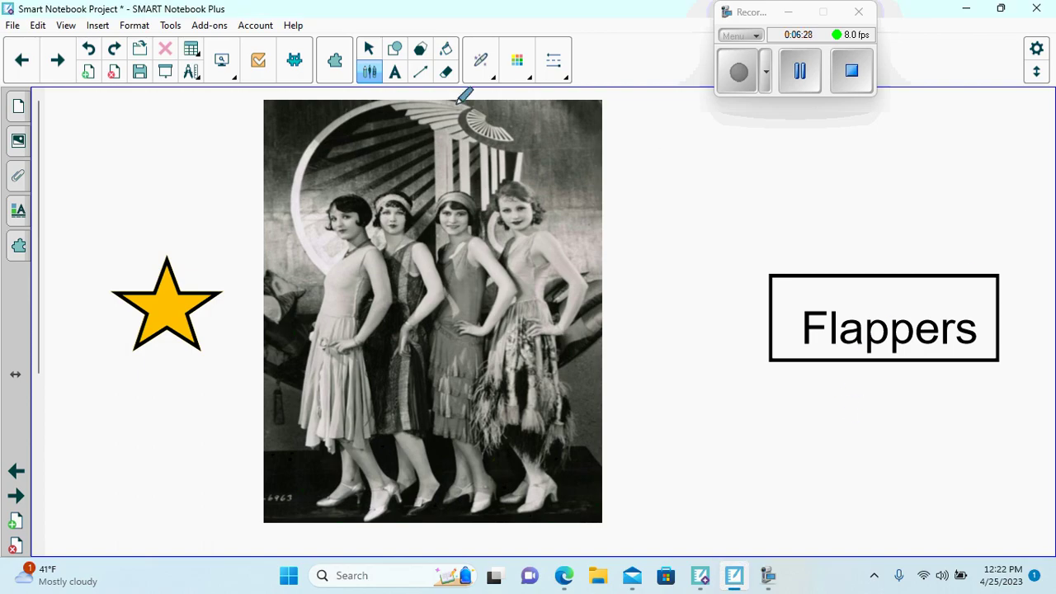
# Turn on Spotlight from the SMART tray menu, stretch it into an oval, shift the flapper photo, close it
pyautogui.click(875, 576)
pyautogui.click(842, 498)
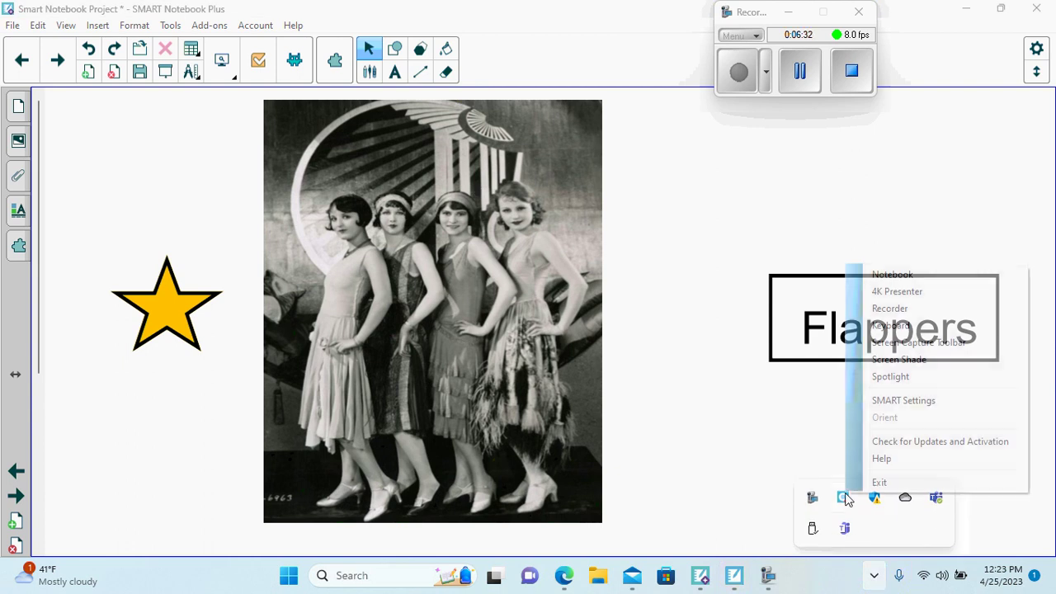
pyautogui.click(881, 381)
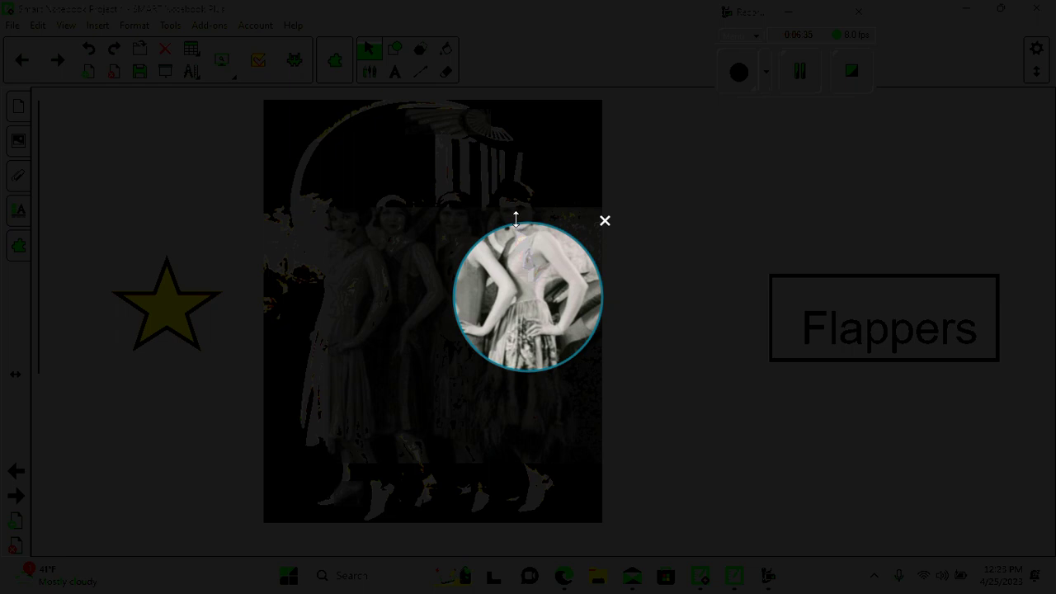
pyautogui.moveTo(520, 230); pyautogui.dragTo(402, 136)
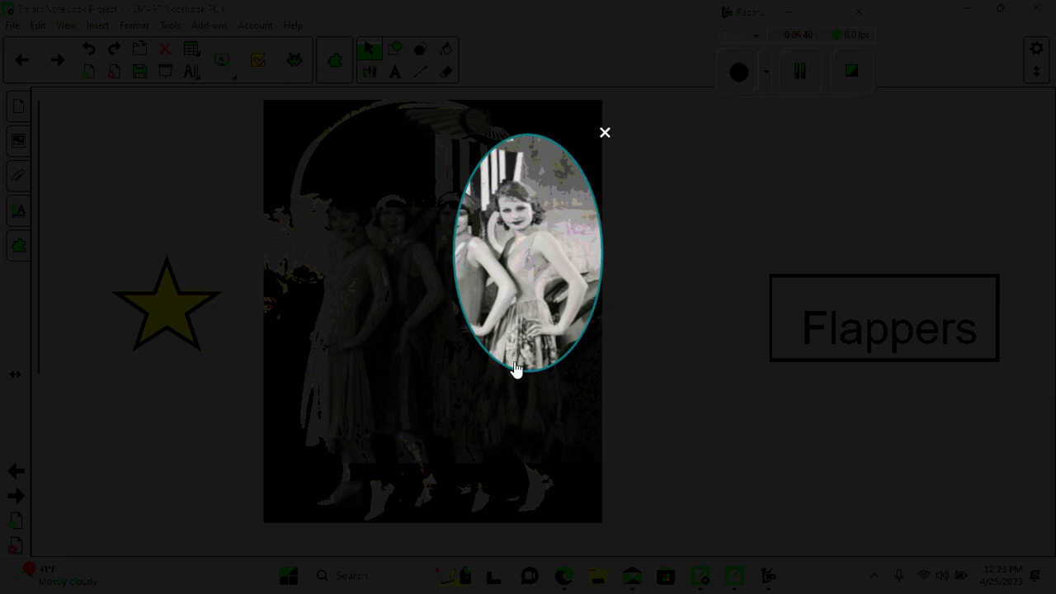
pyautogui.moveTo(523, 377); pyautogui.dragTo(533, 274)
pyautogui.click(604, 135)
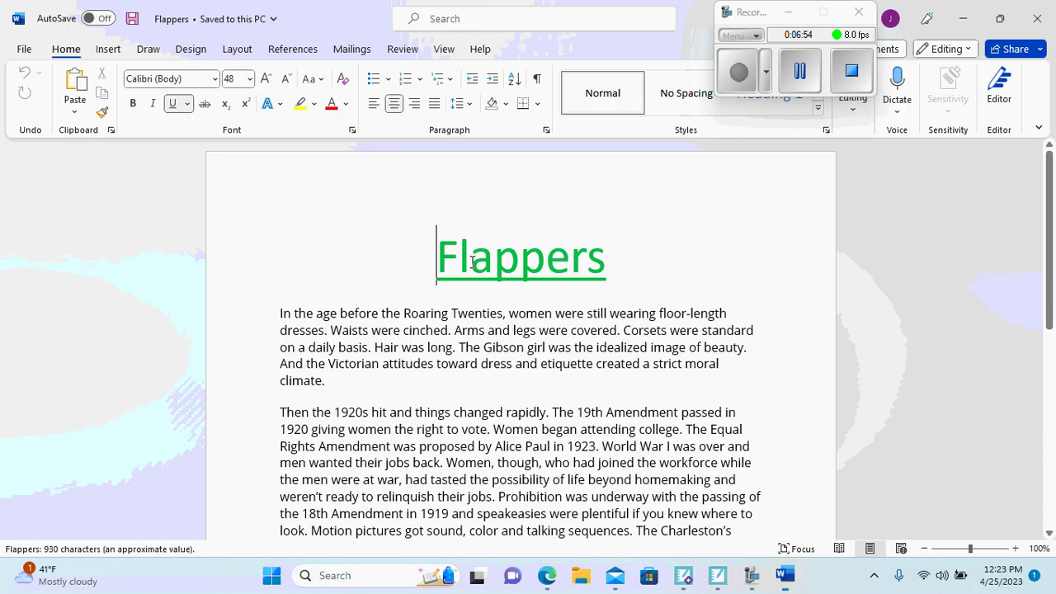
pyautogui.click(471, 258)
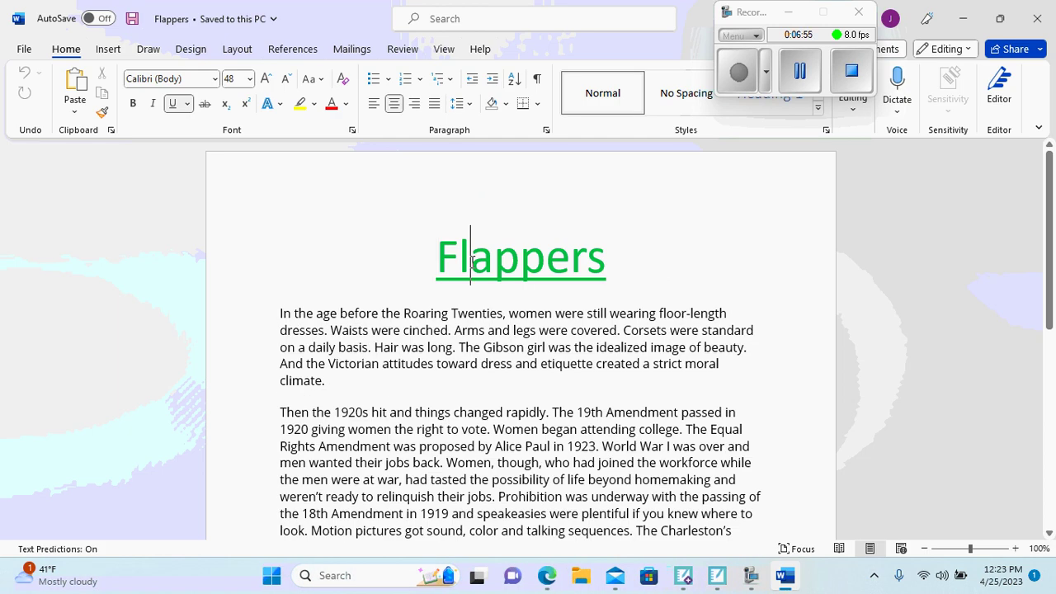
pyautogui.doubleClick(471, 257)
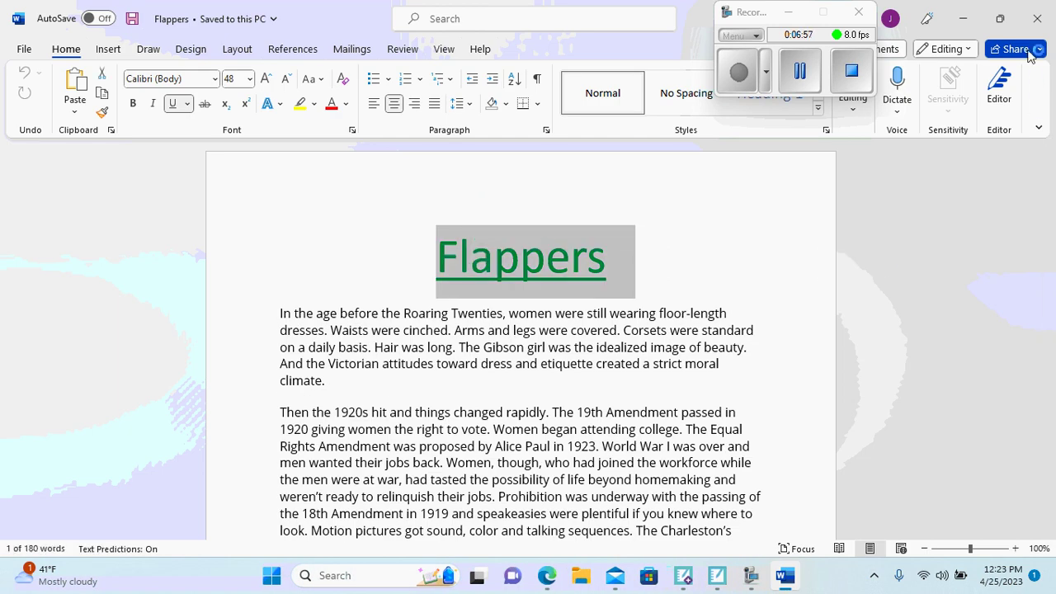
pyautogui.click(1041, 21)
pyautogui.click(1042, 23)
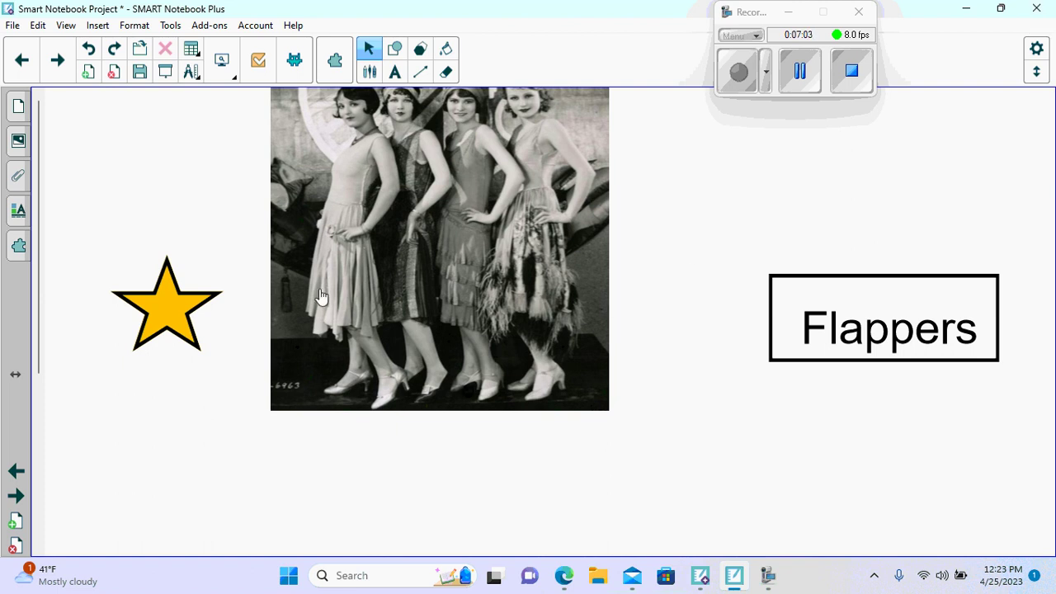
# Try the Transparent Background view, return to the normal window, and go to the next page
pyautogui.click(223, 66)
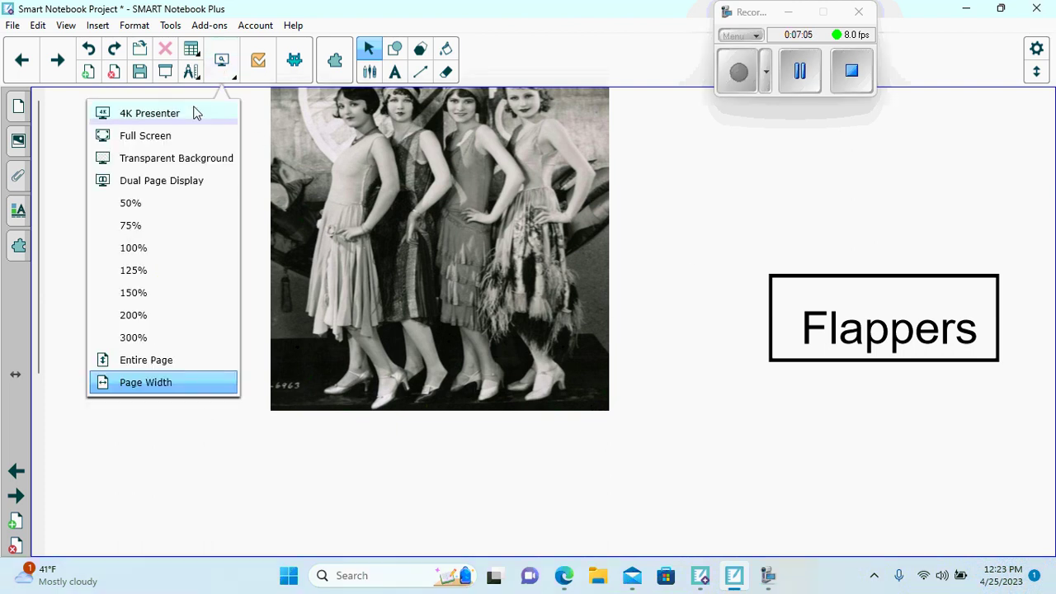
pyautogui.click(185, 157)
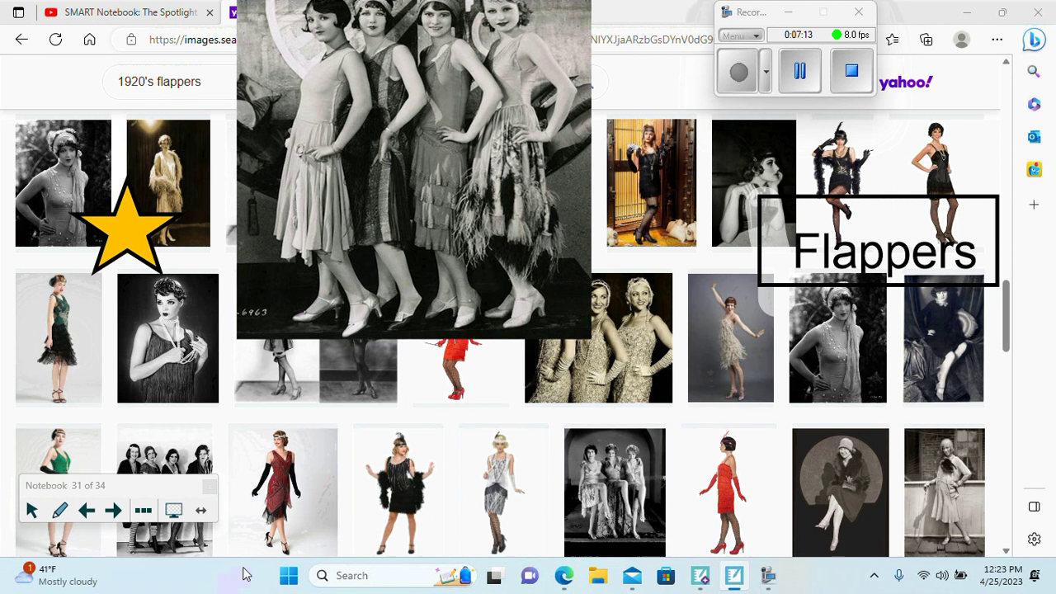
pyautogui.click(173, 512)
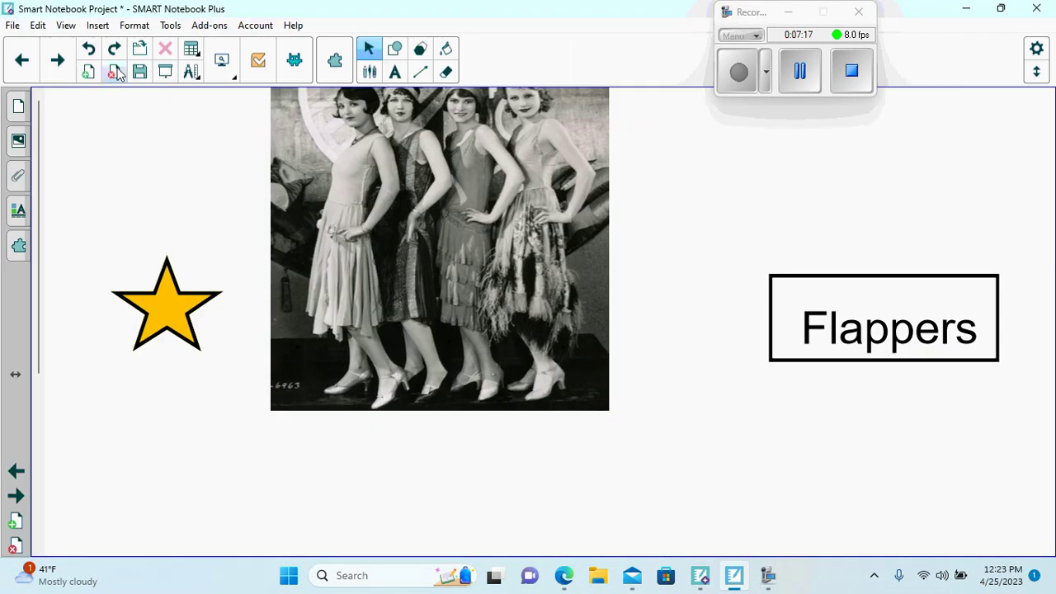
pyautogui.click(58, 64)
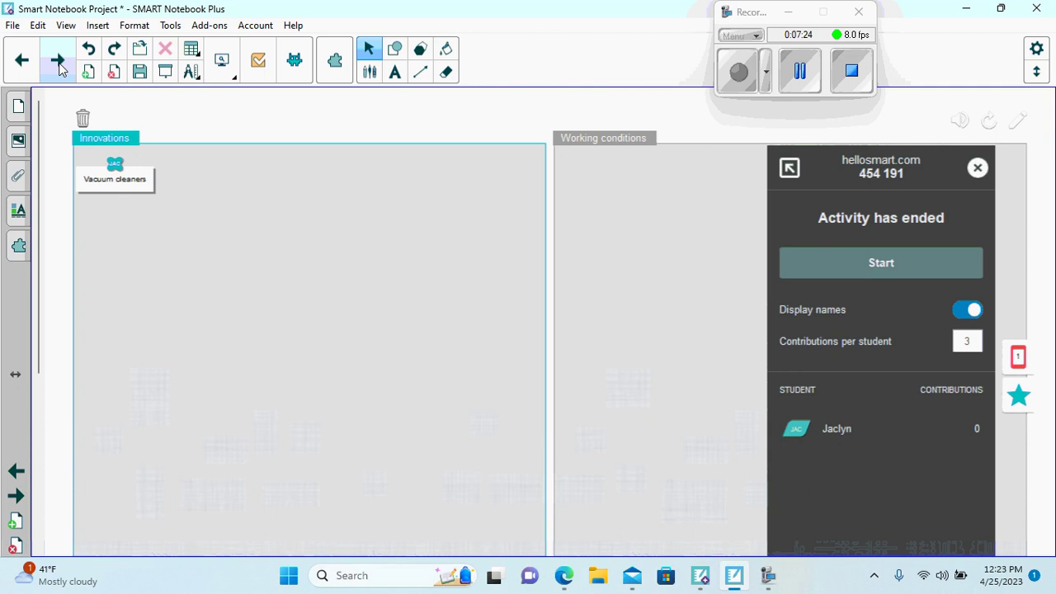
# Start a new Shout It Out! activity, then move on to the Unit 5: Boom Time page
pyautogui.click(814, 263)
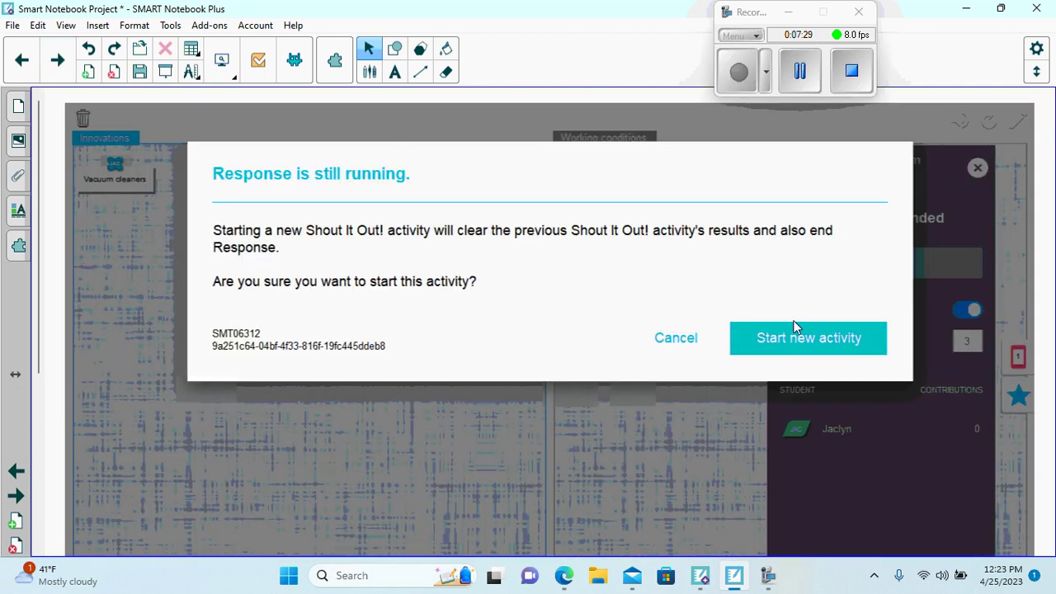
pyautogui.click(790, 342)
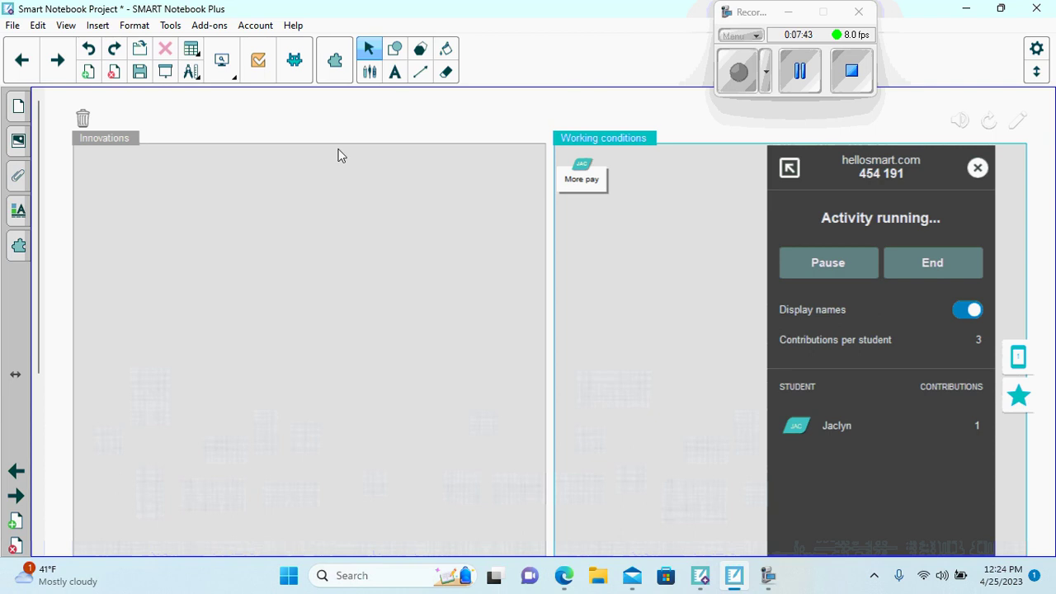
pyautogui.click(53, 64)
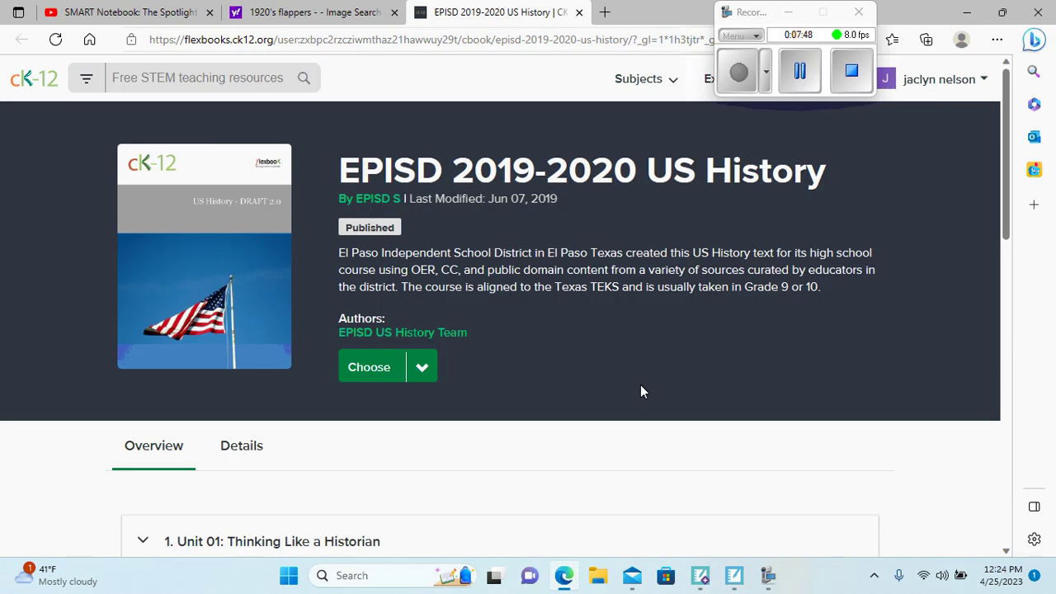
pyautogui.scroll(-3, 640, 384)
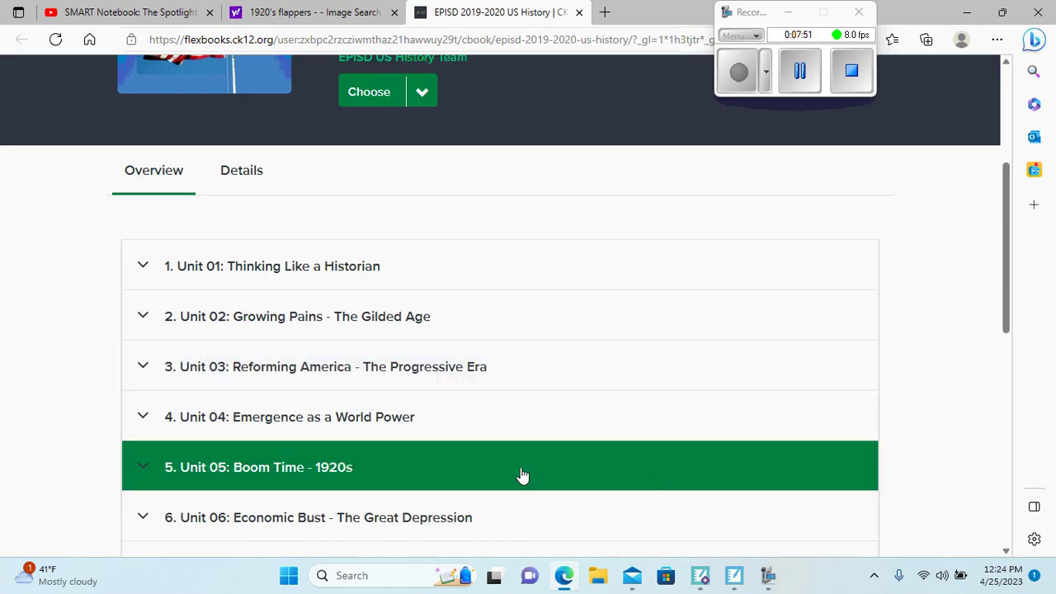
pyautogui.click(735, 582)
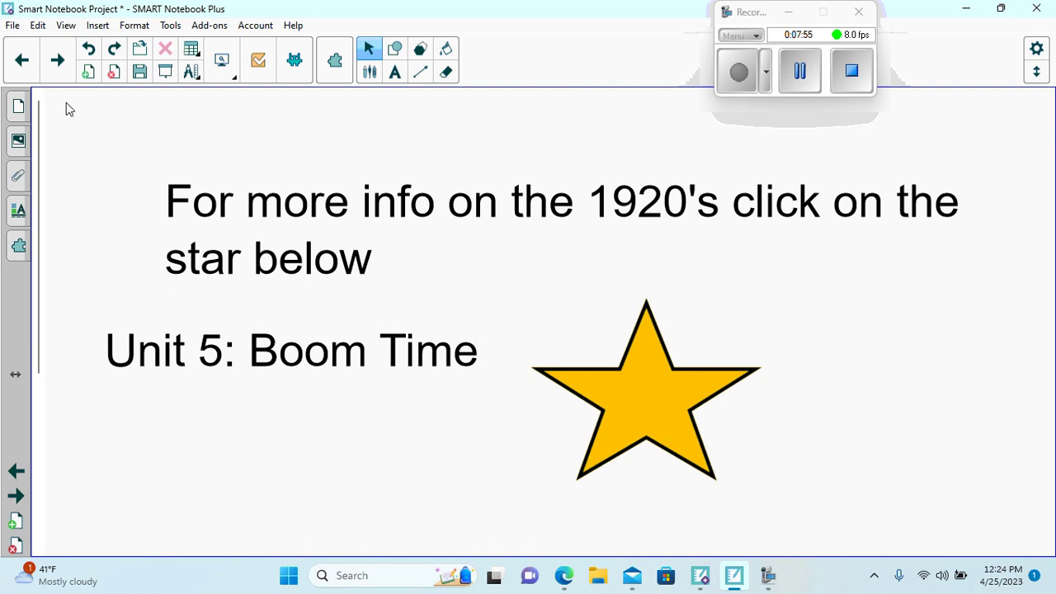
# On the Time to review page, spin the spinner onto pink, then draw a blue Magic Pen stroke at the left
pyautogui.click(58, 61)
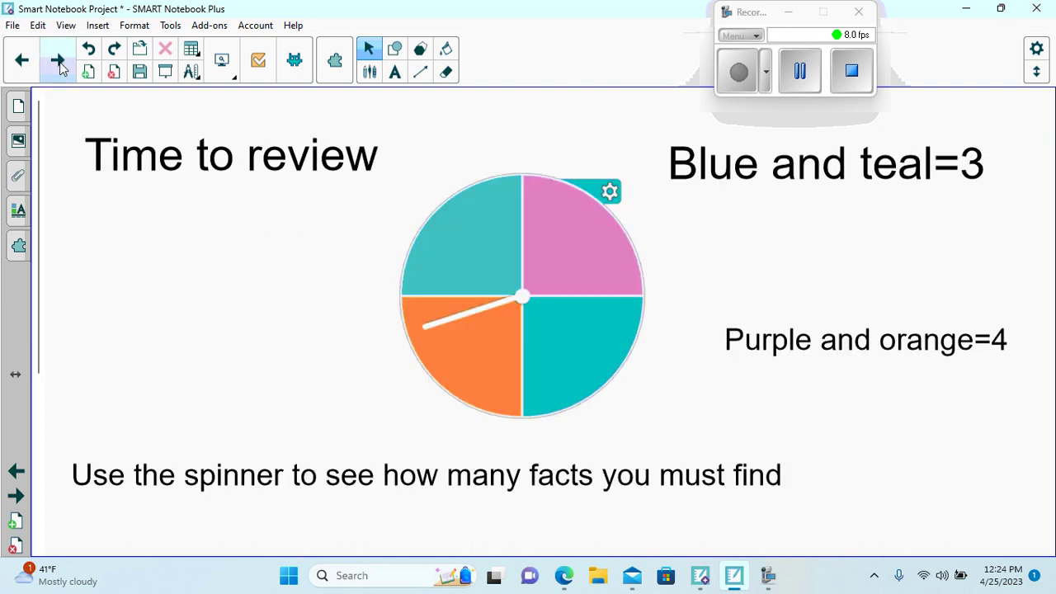
pyautogui.click(478, 263)
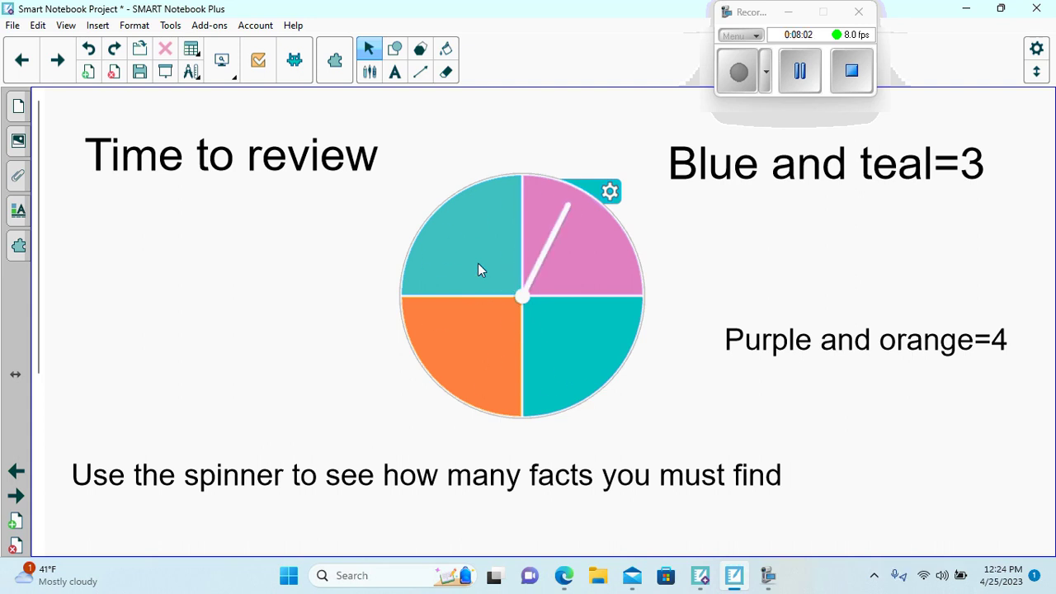
pyautogui.click(371, 73)
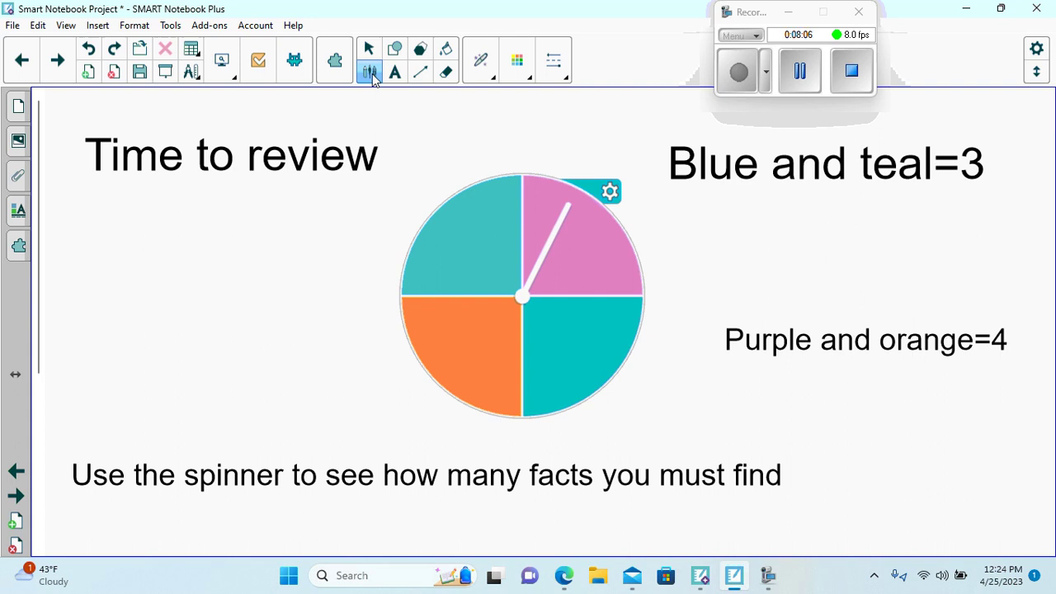
pyautogui.click(479, 74)
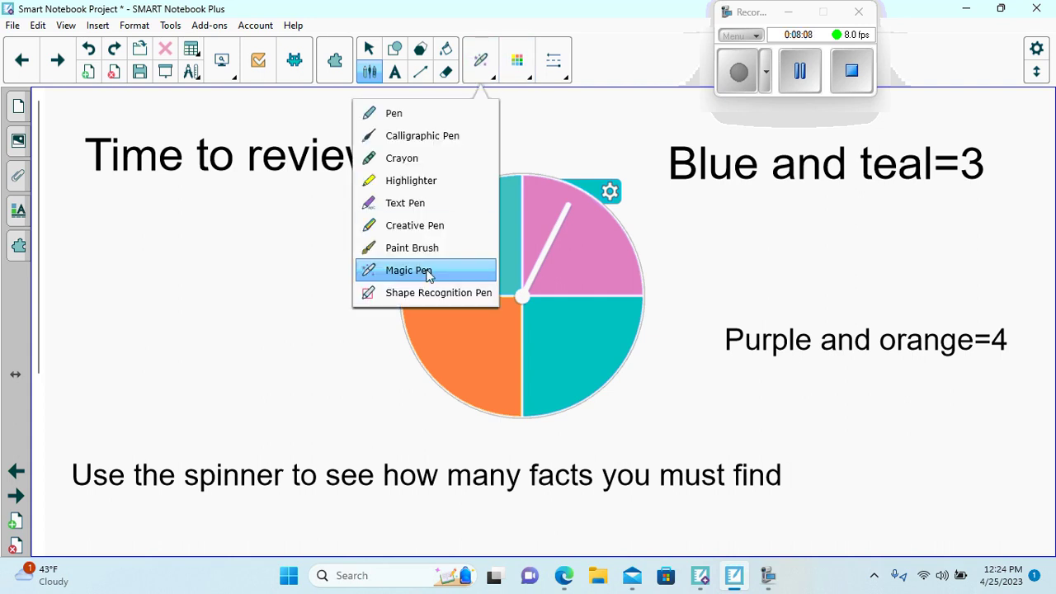
pyautogui.click(409, 271)
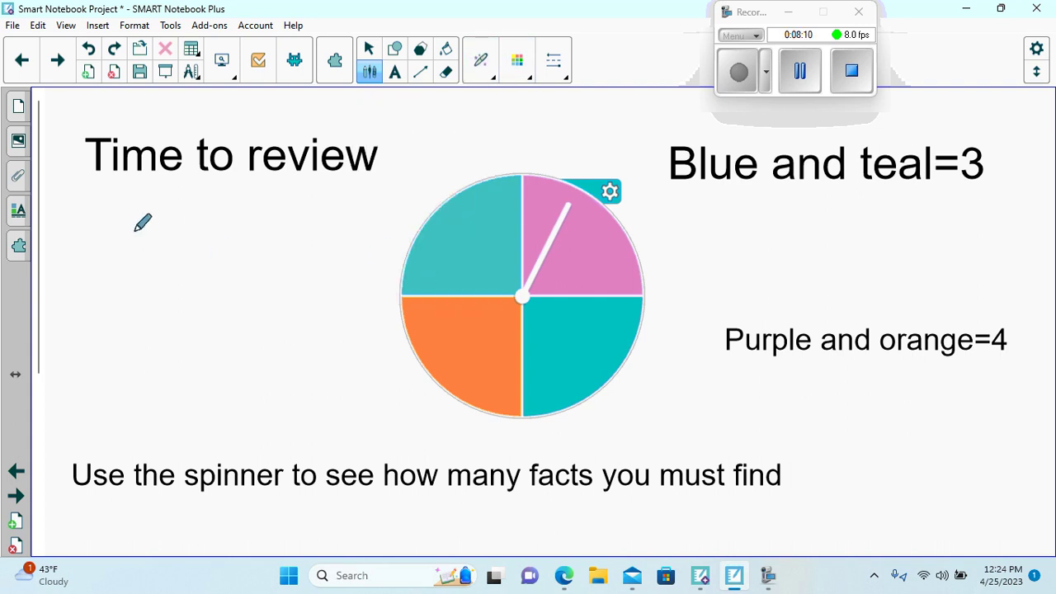
pyautogui.moveTo(86, 237); pyautogui.dragTo(117, 360)
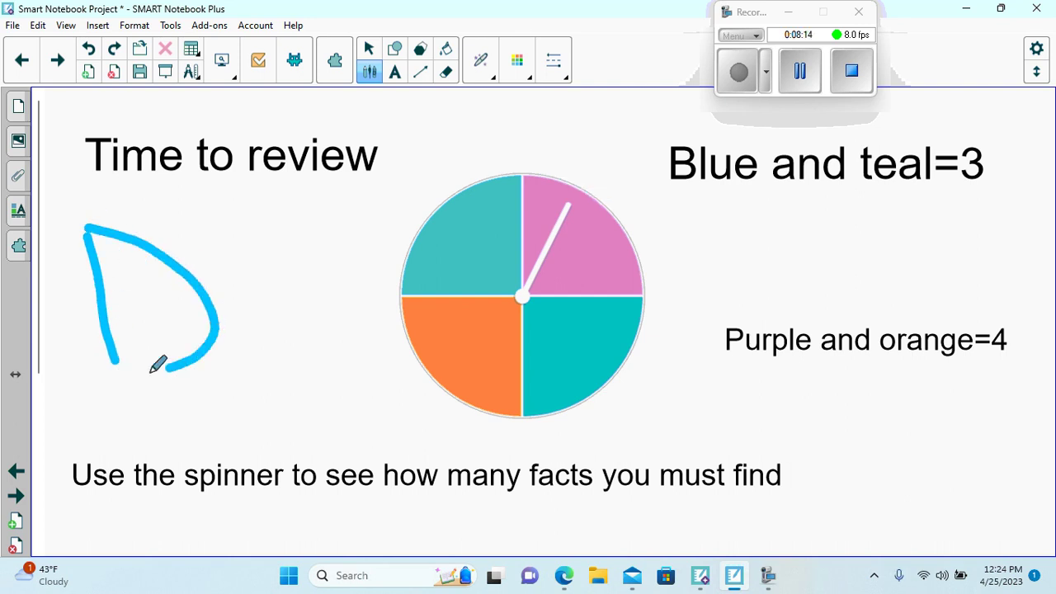